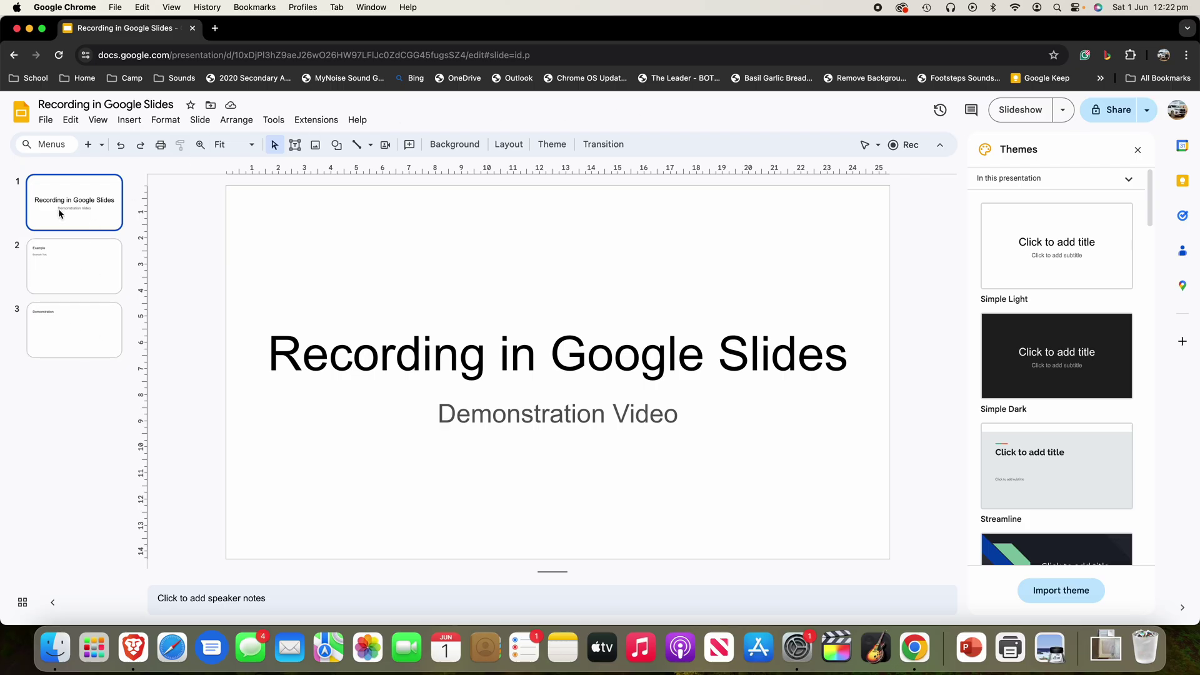
- Pick the Shift theme from the Themes list, then close the Themes sidebar
scroll(1031, 429, down, 8)
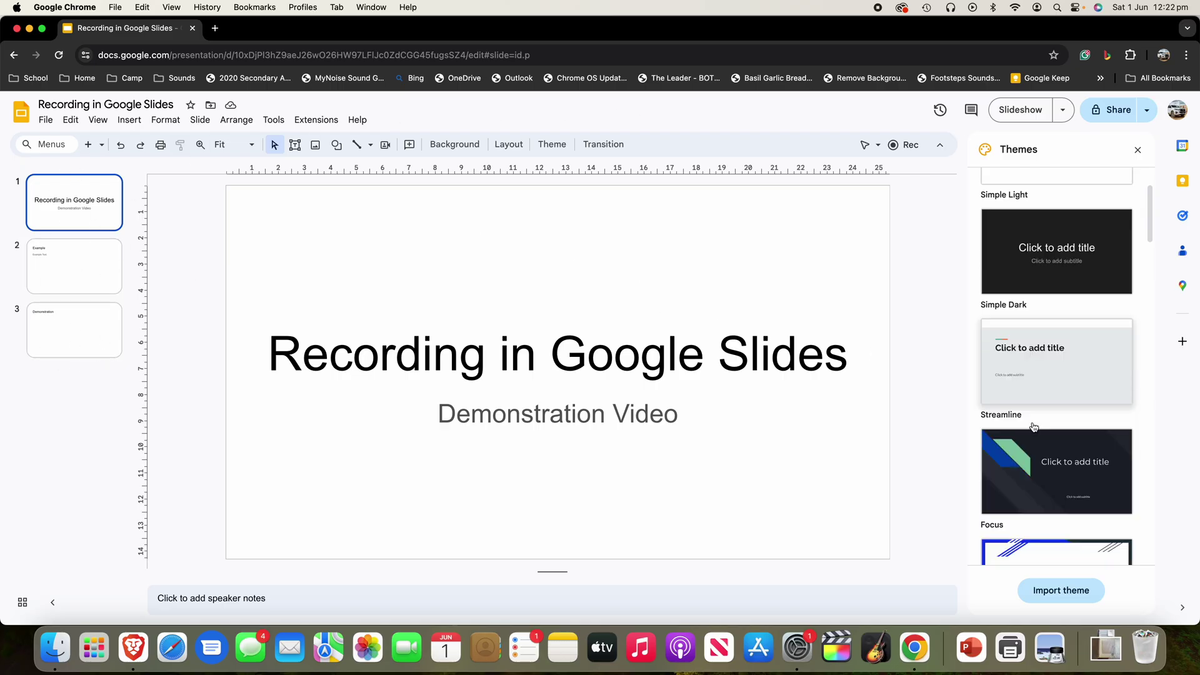
scroll(1033, 260, down, 1)
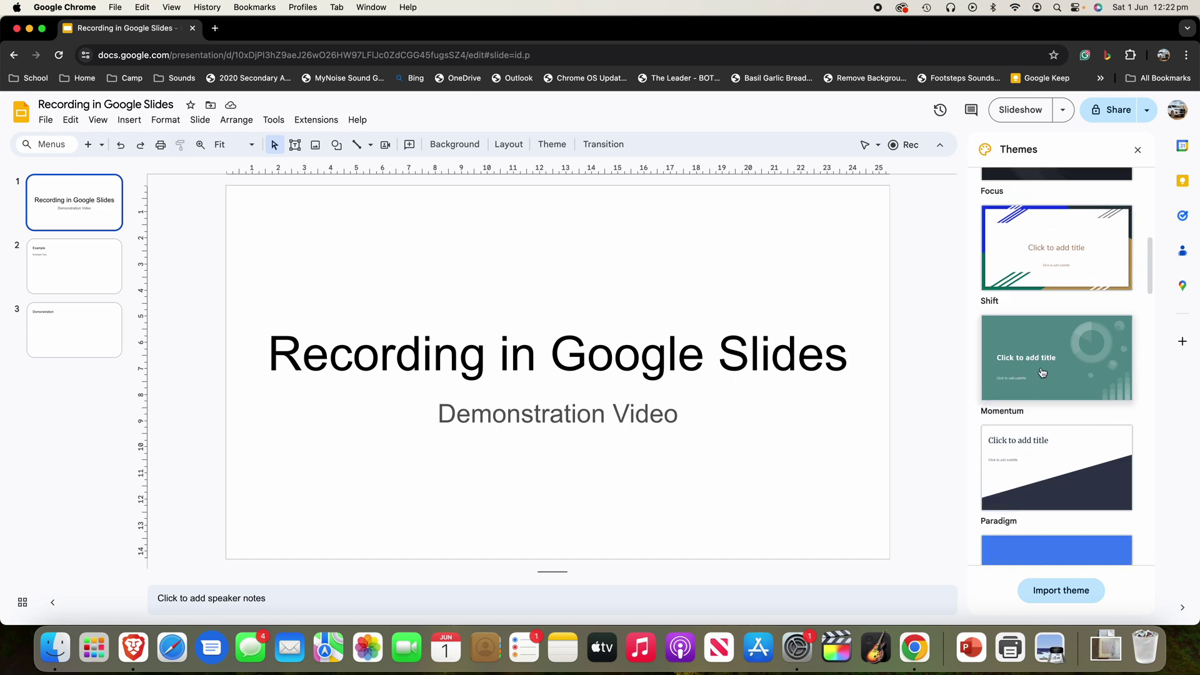
click(1032, 256)
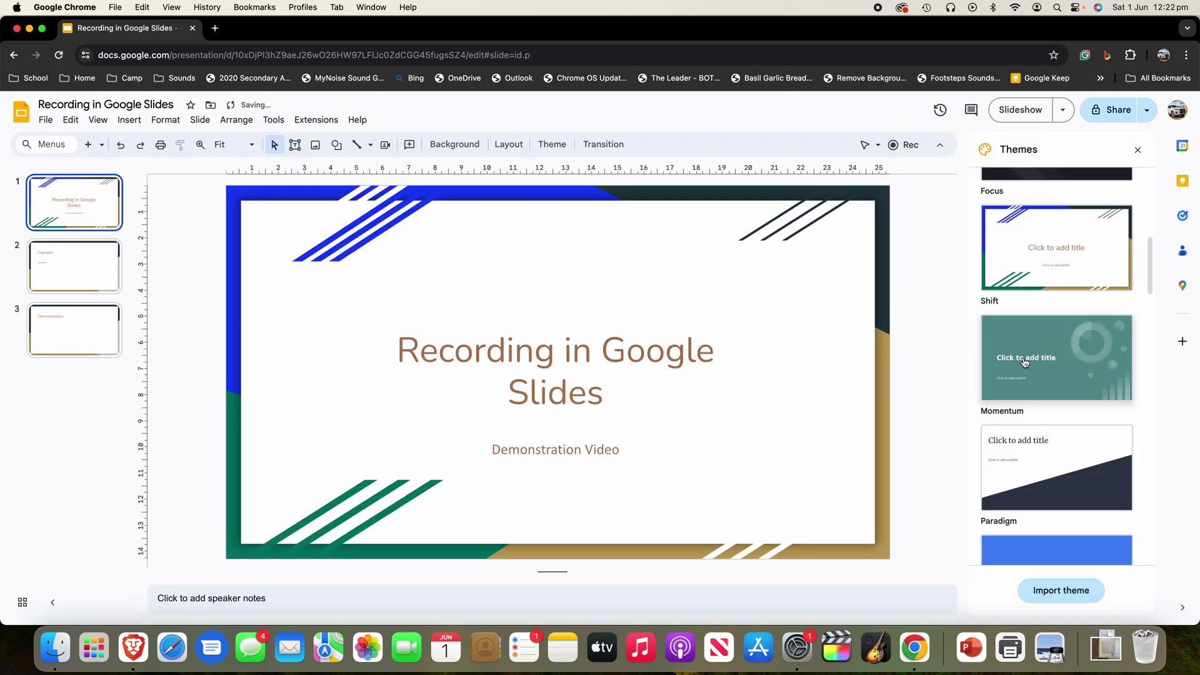
scroll(1056, 375, down, 15)
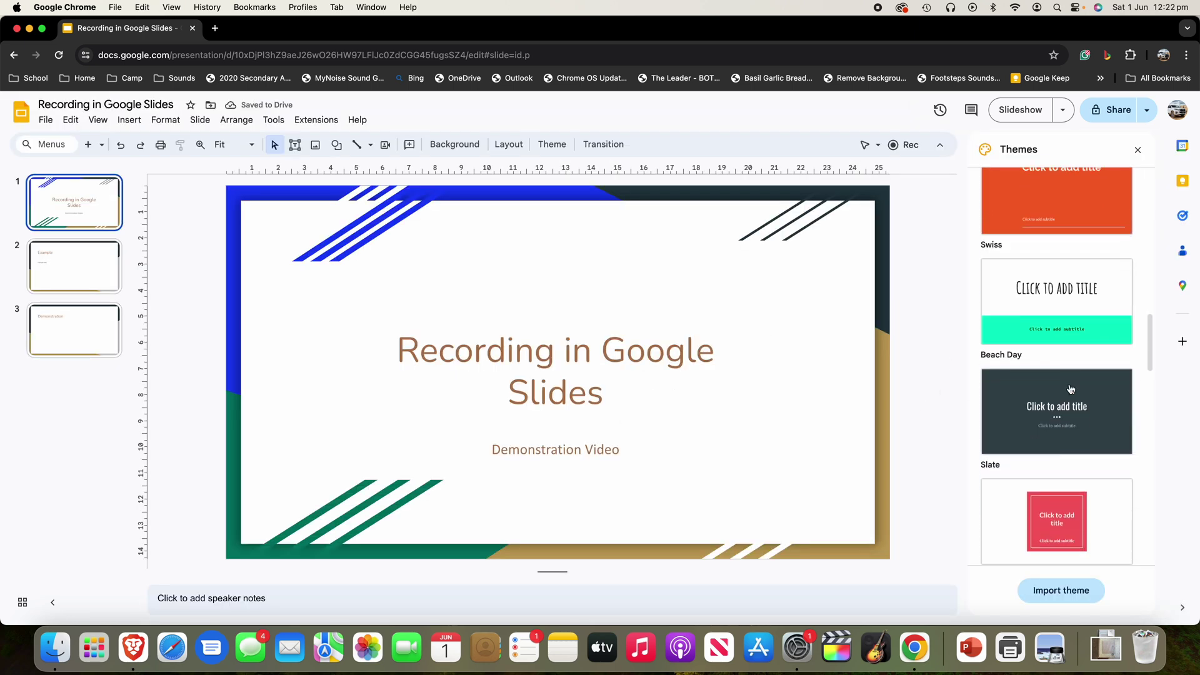
scroll(1068, 400, up, 20)
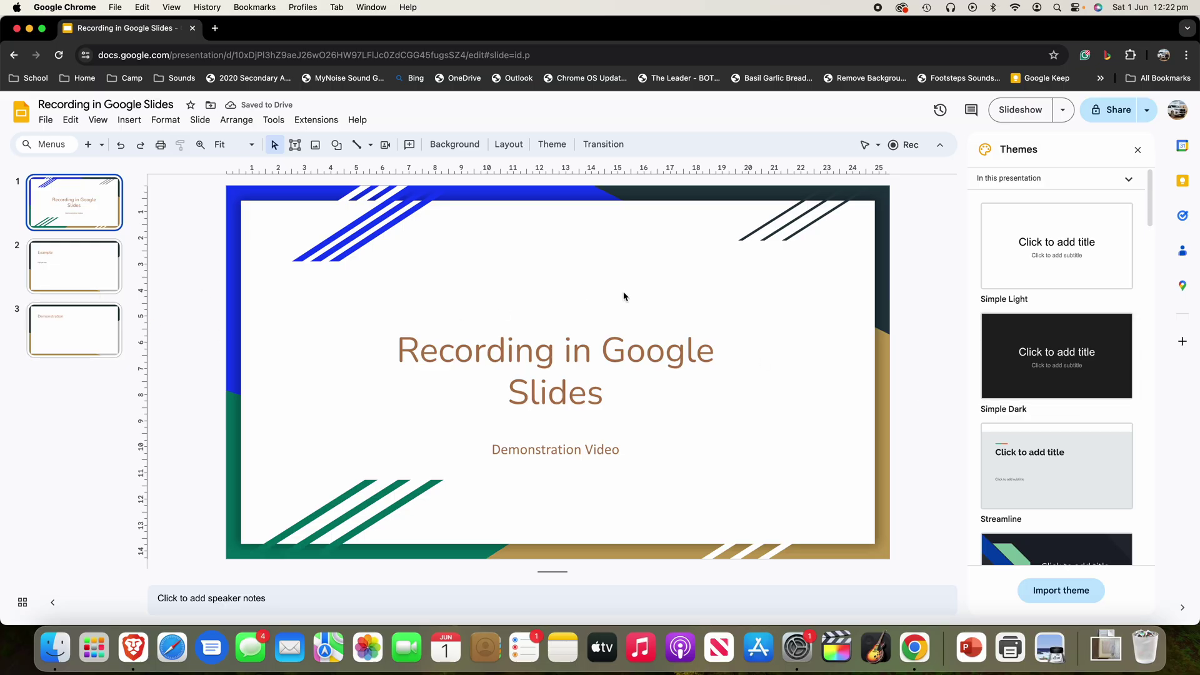
click(1138, 150)
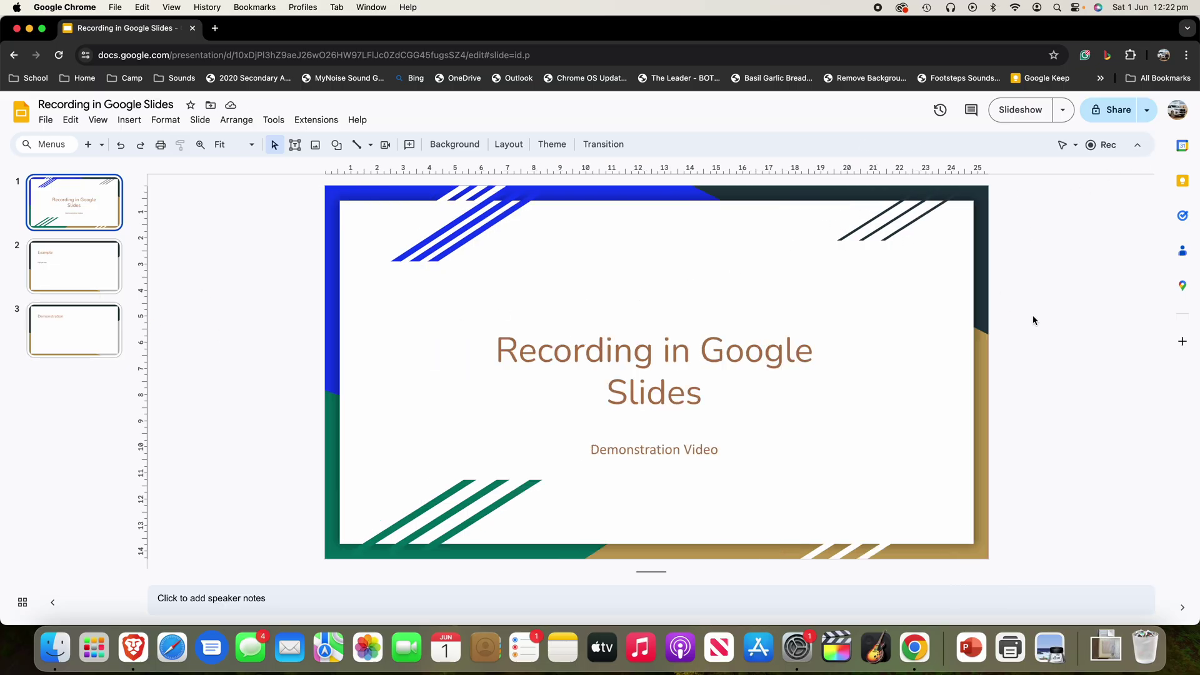
- From Rec's Video recordings panel, choose Record new video
click(1101, 154)
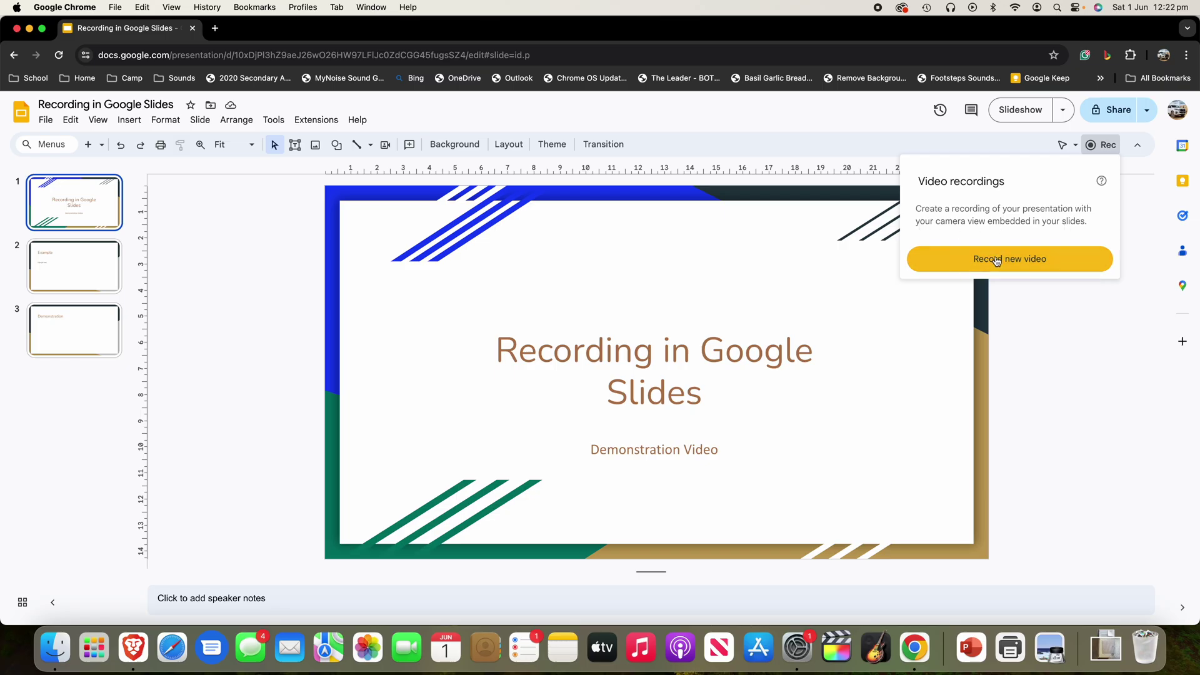
click(1043, 262)
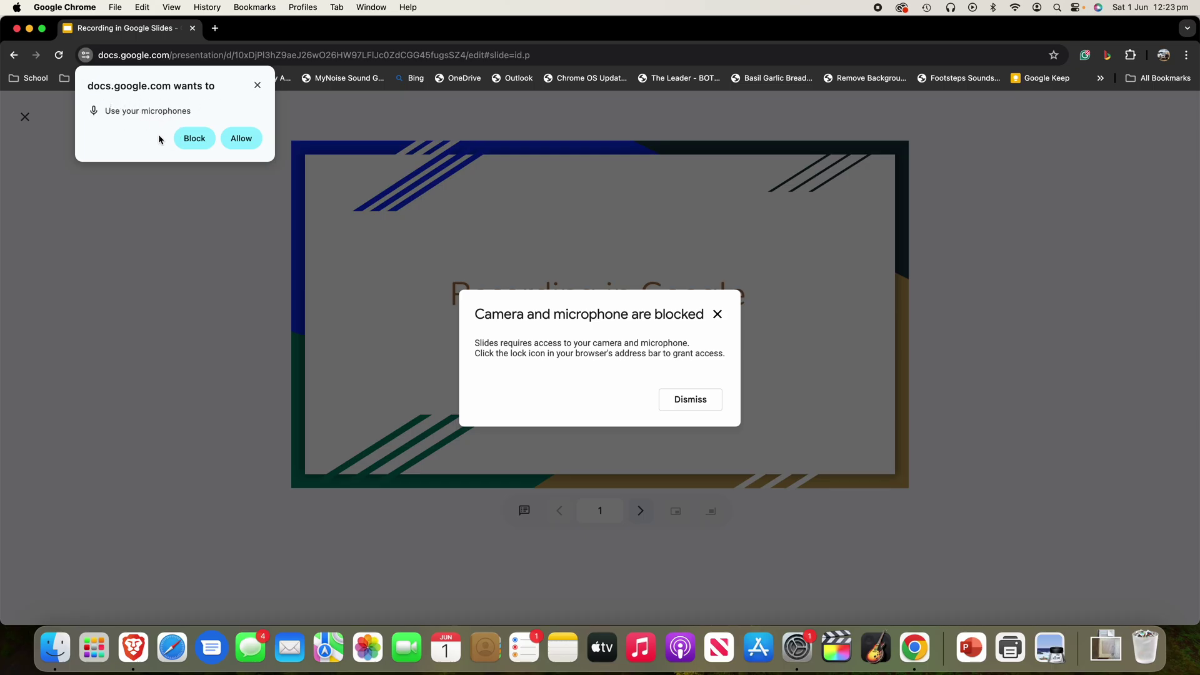
- Allow the site's microphone, then open the Mac's microphone settings from the blocked mic icon
click(235, 143)
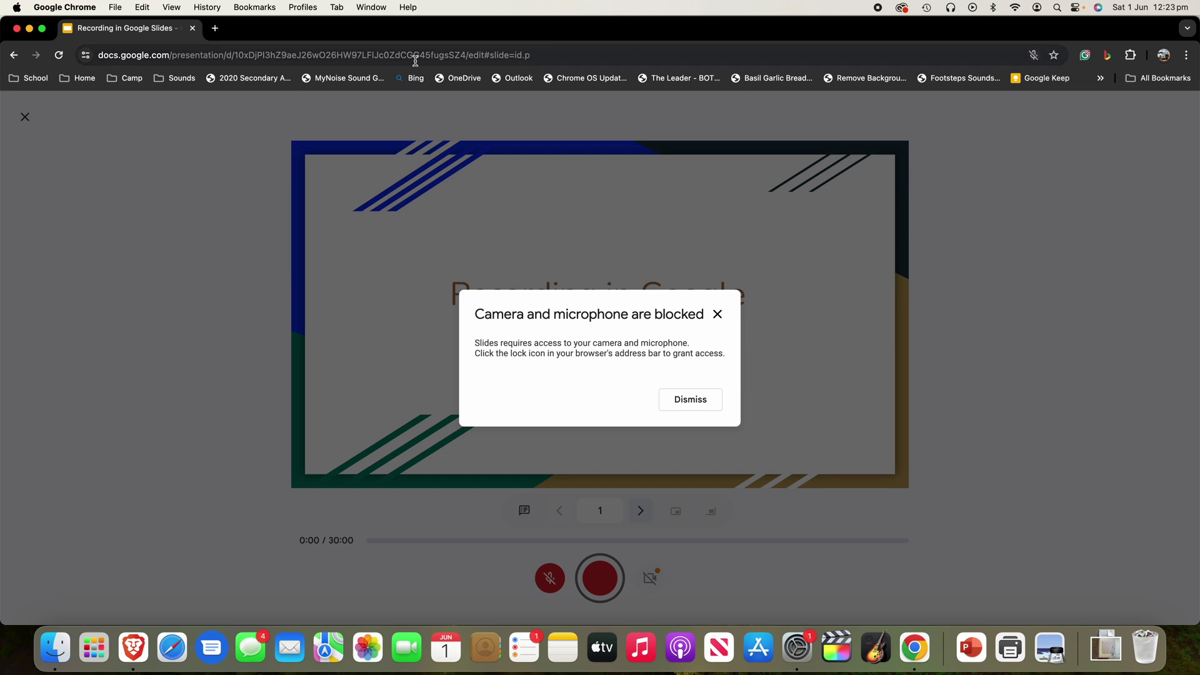
click(1033, 55)
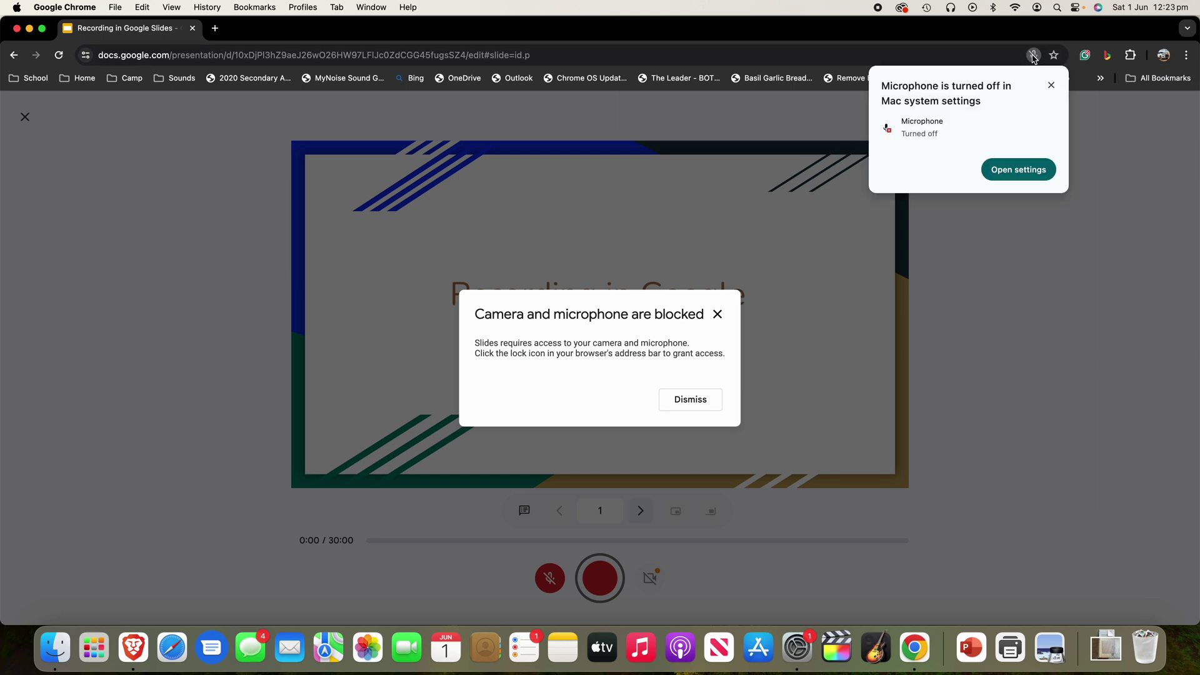
click(1015, 170)
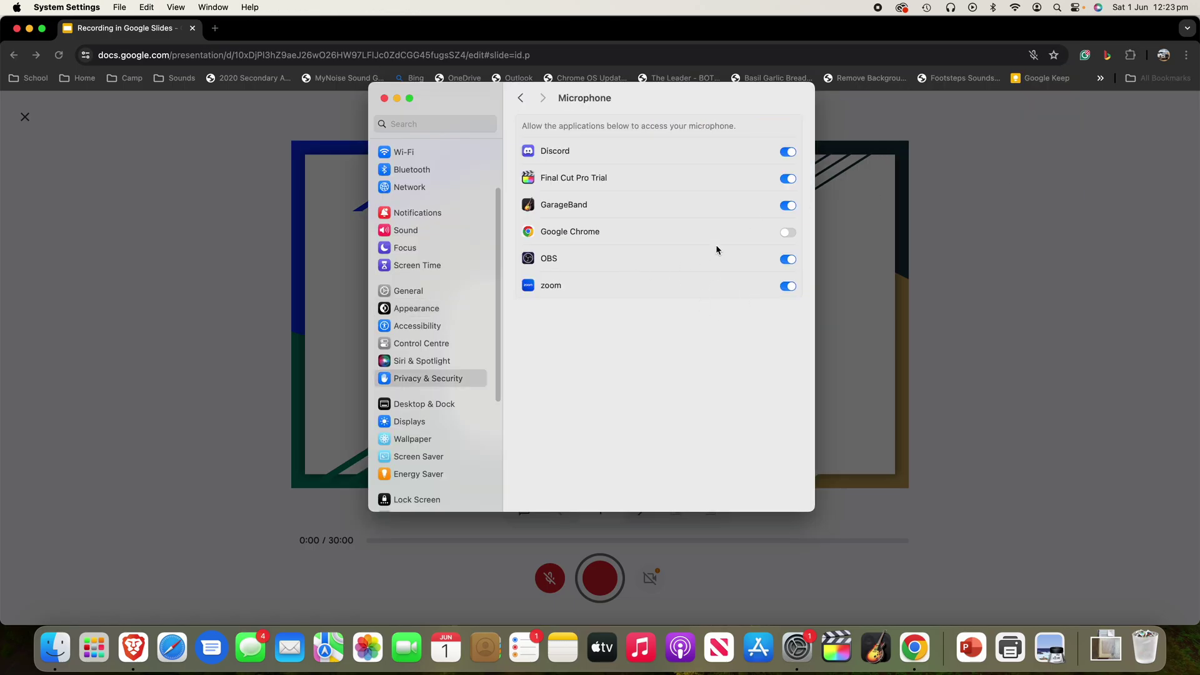
- Turn on Google Chrome's access in Privacy & Security > Microphone and relaunch Chrome
click(787, 234)
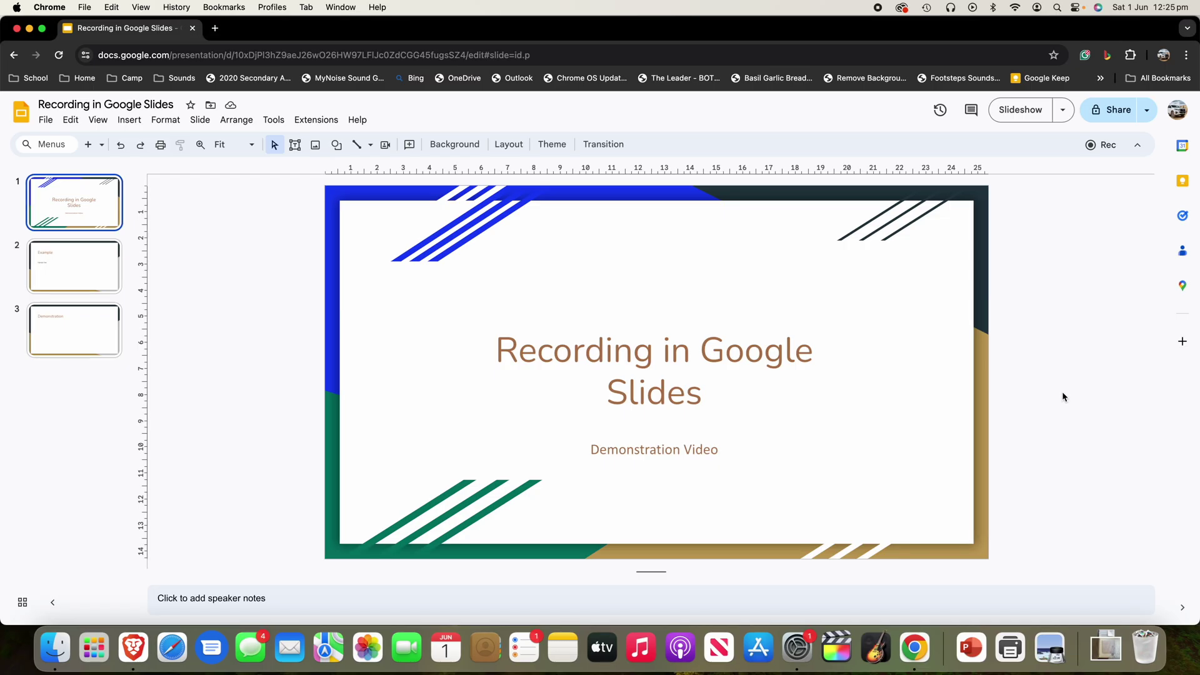
- Reopen Rec > Record new video, dismiss Camera is blocked, and check the site's microphone permission
click(1101, 146)
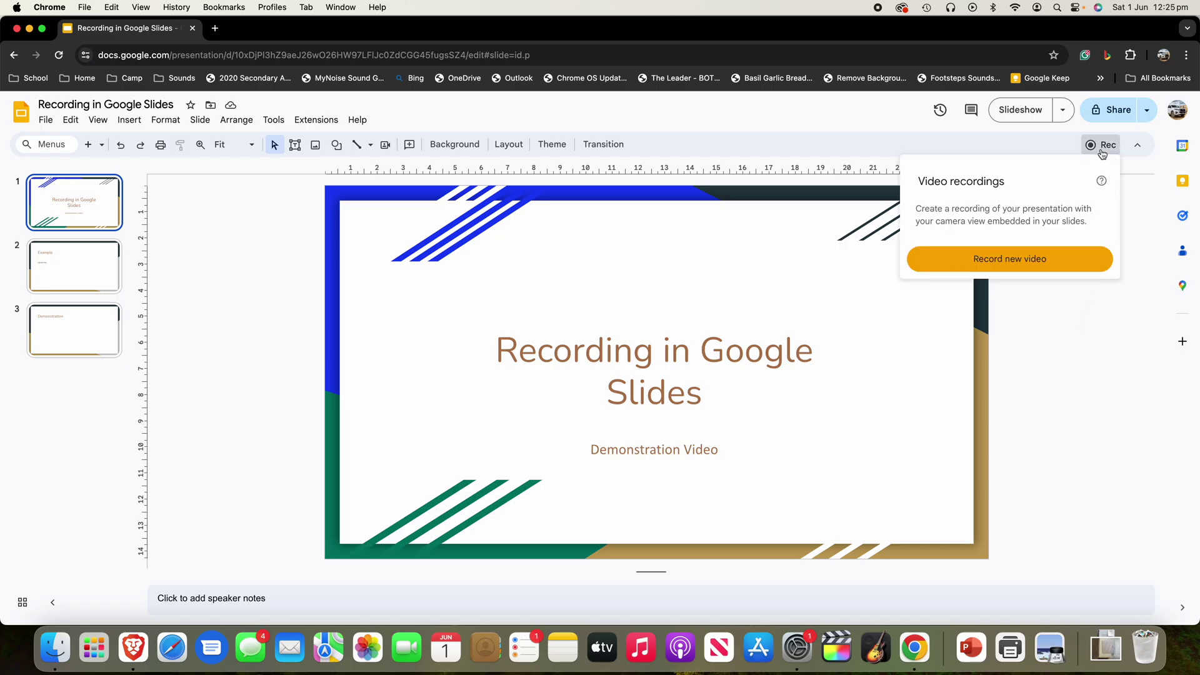
click(1063, 268)
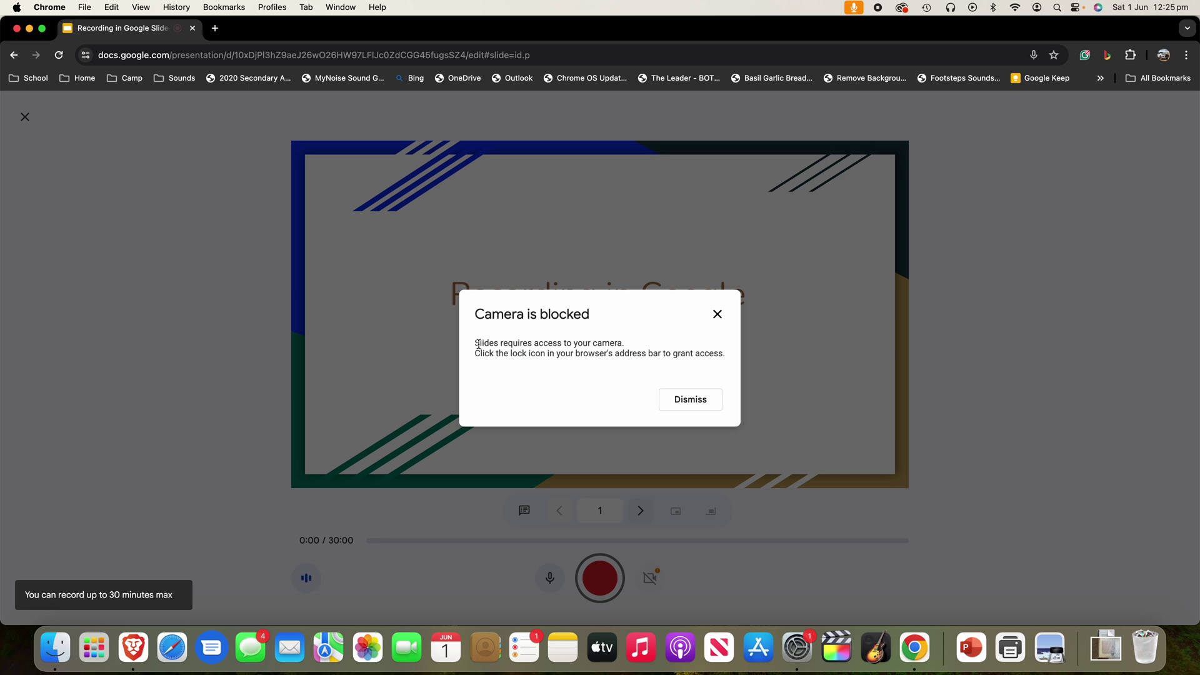
click(685, 406)
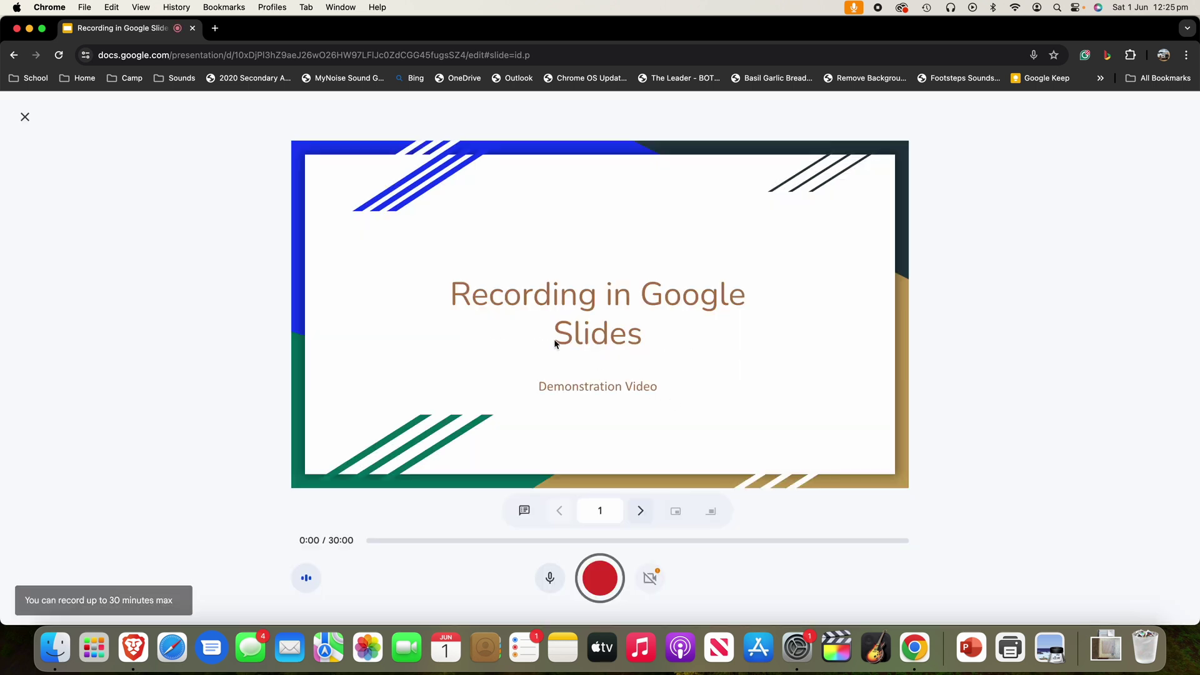
click(86, 56)
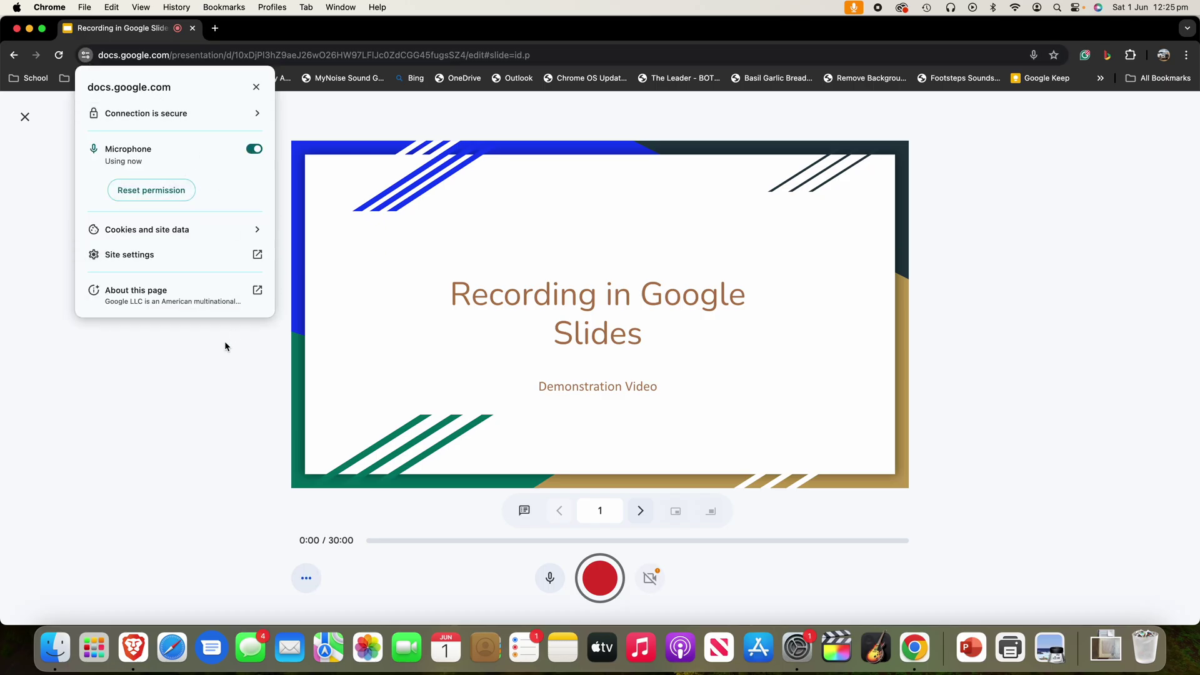
click(224, 379)
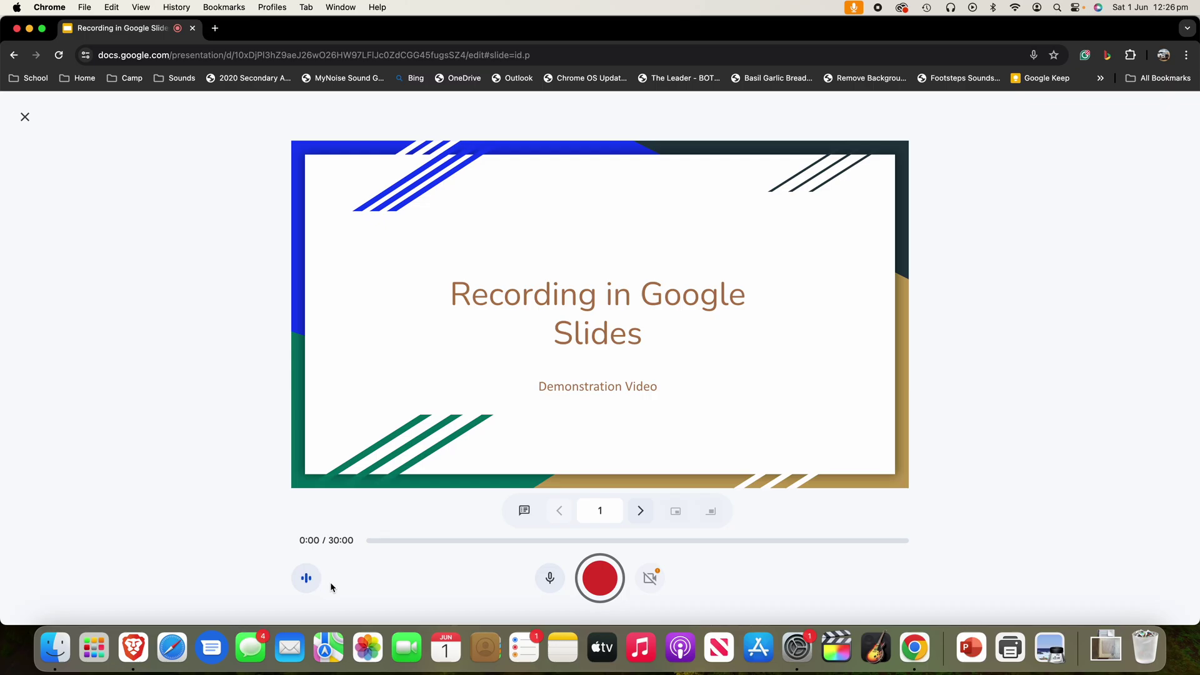
click(547, 582)
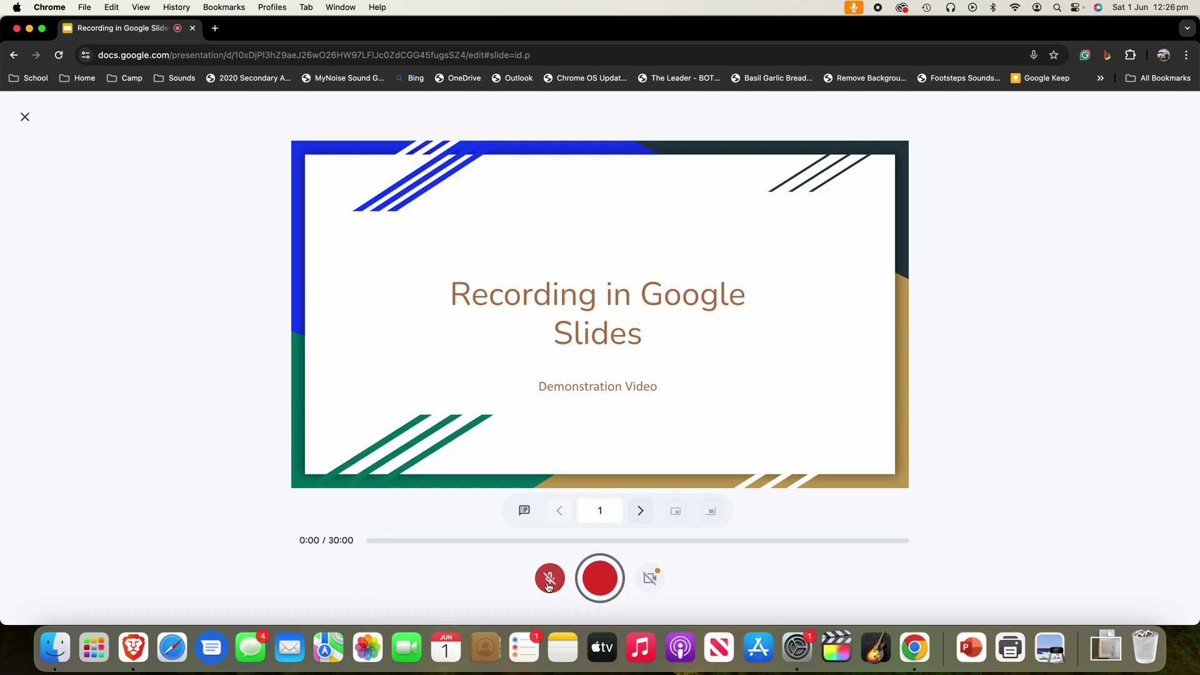
click(546, 585)
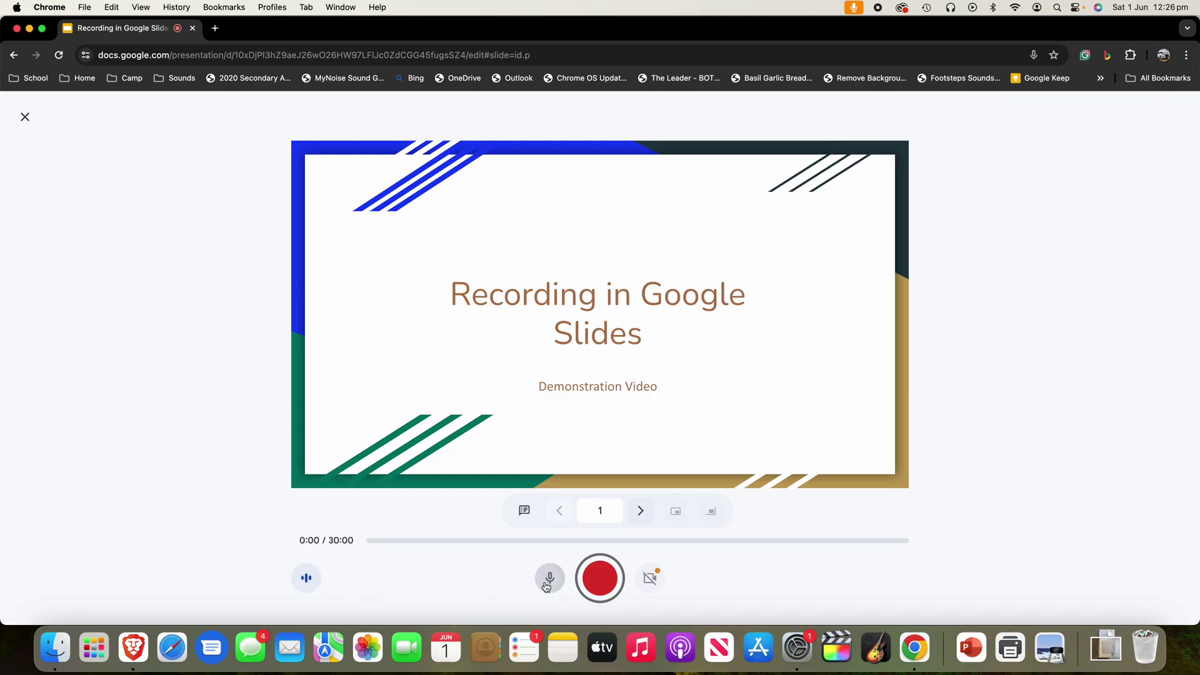
click(655, 581)
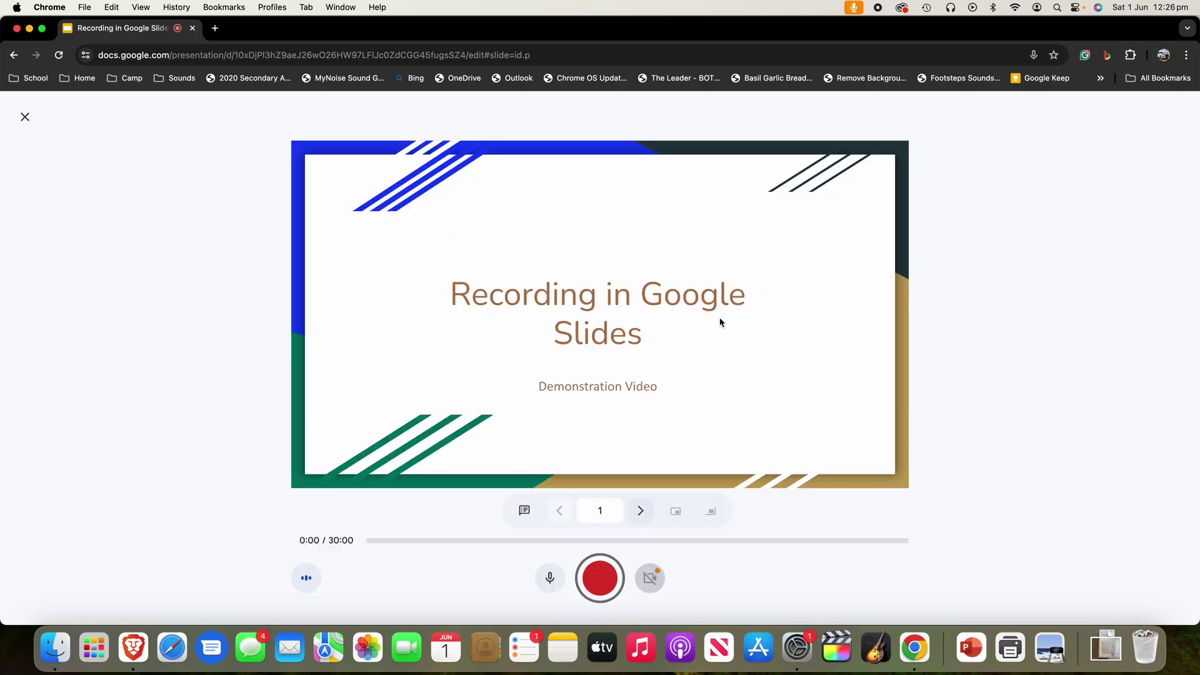
click(718, 316)
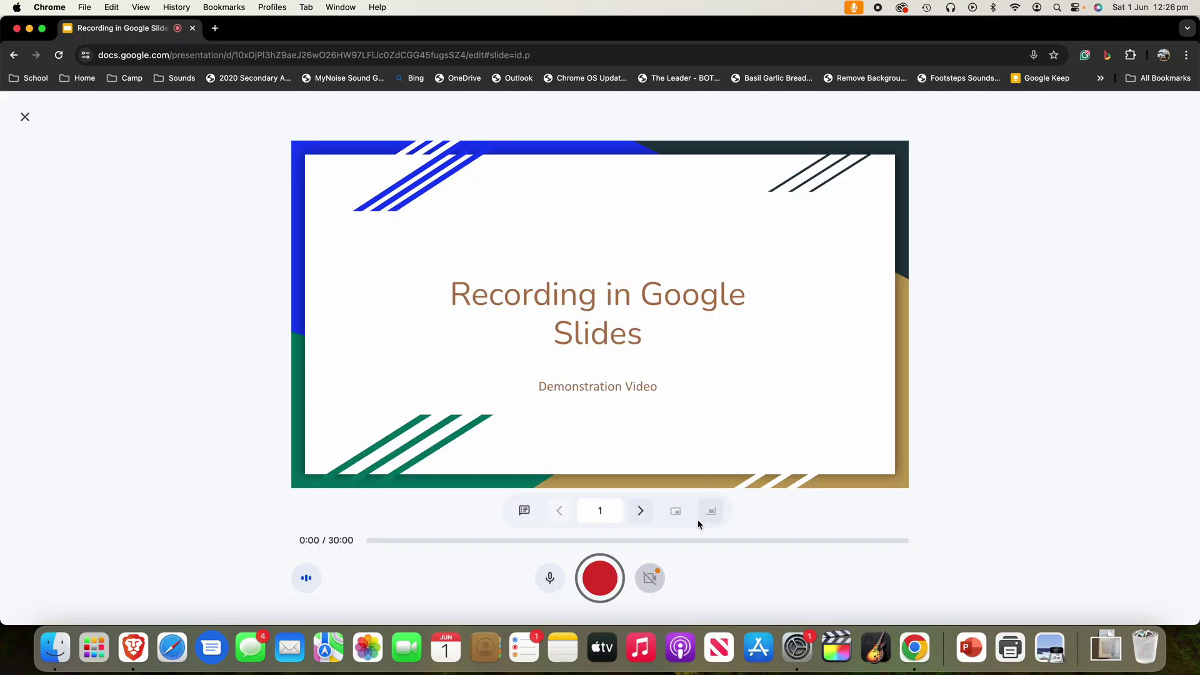
click(524, 511)
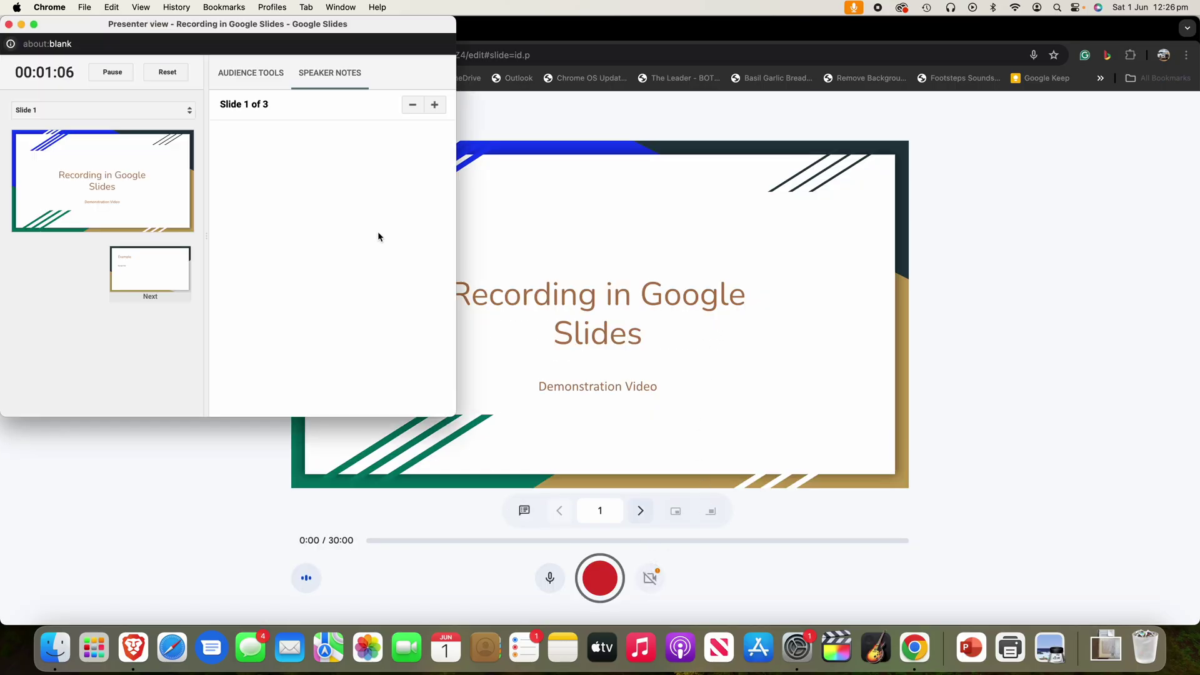
click(8, 24)
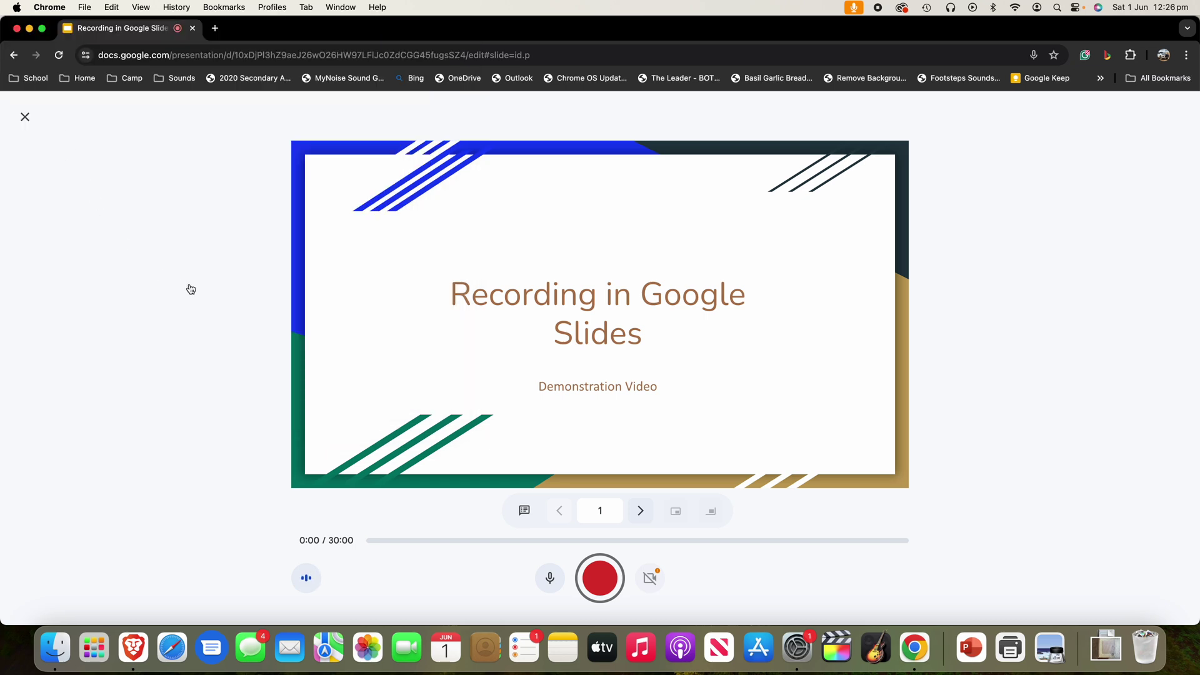
click(639, 511)
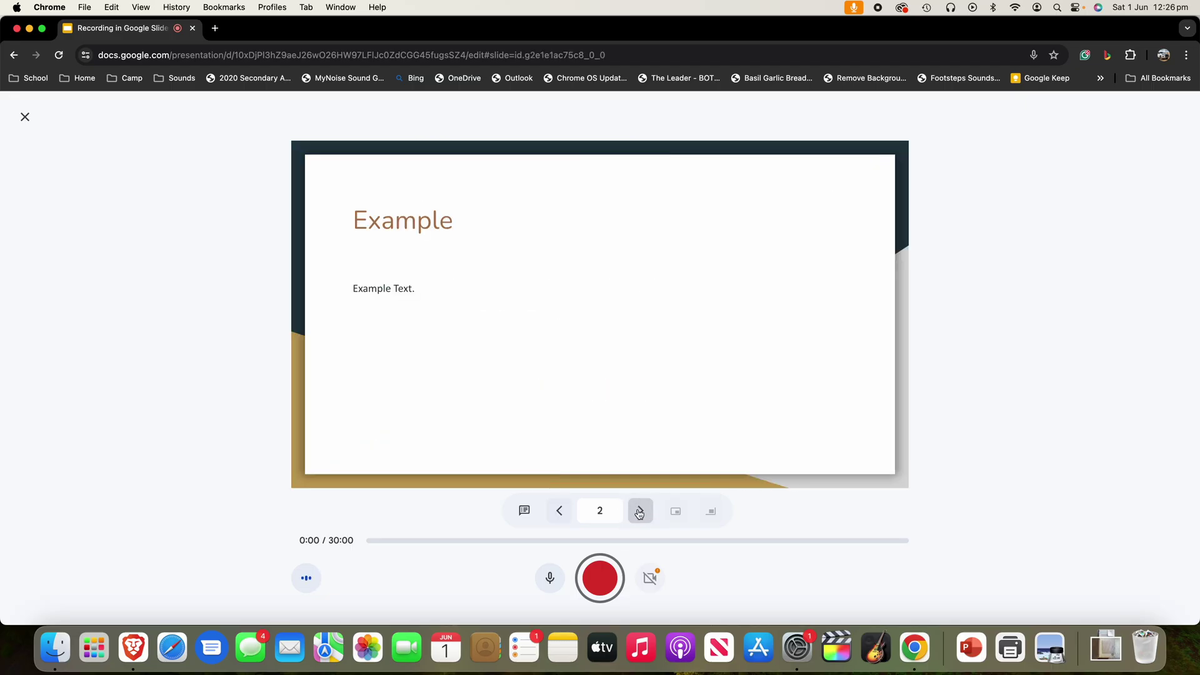
click(639, 511)
click(562, 514)
click(561, 511)
click(639, 511)
click(640, 511)
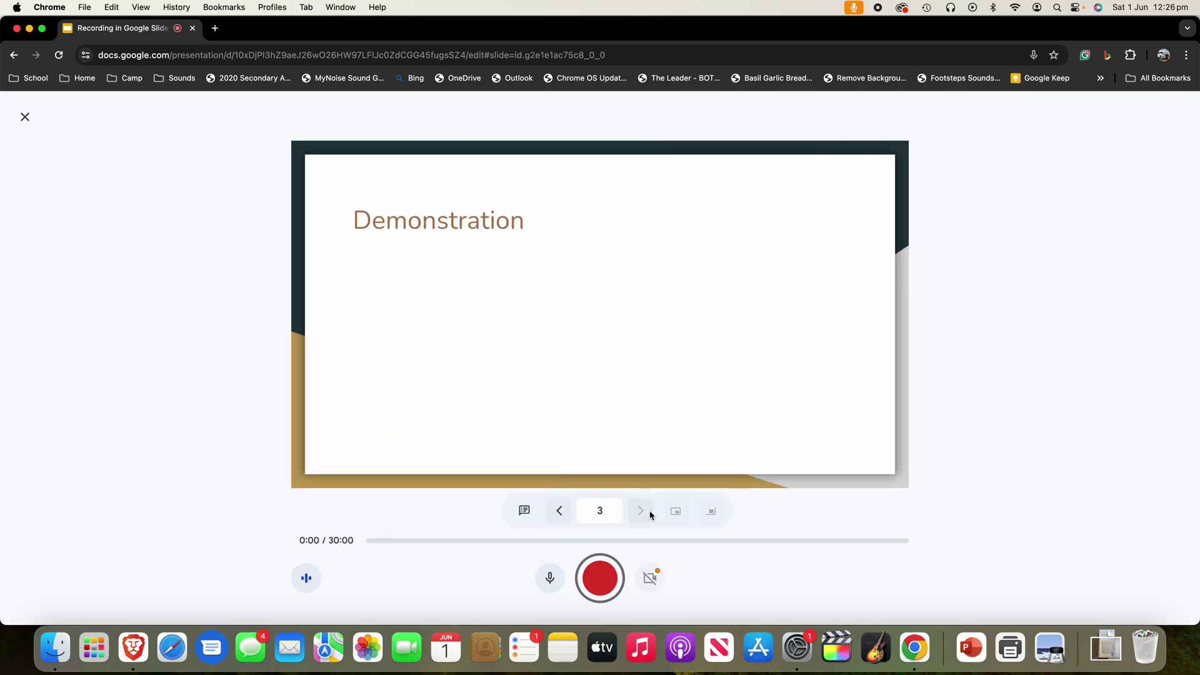
click(560, 512)
click(561, 511)
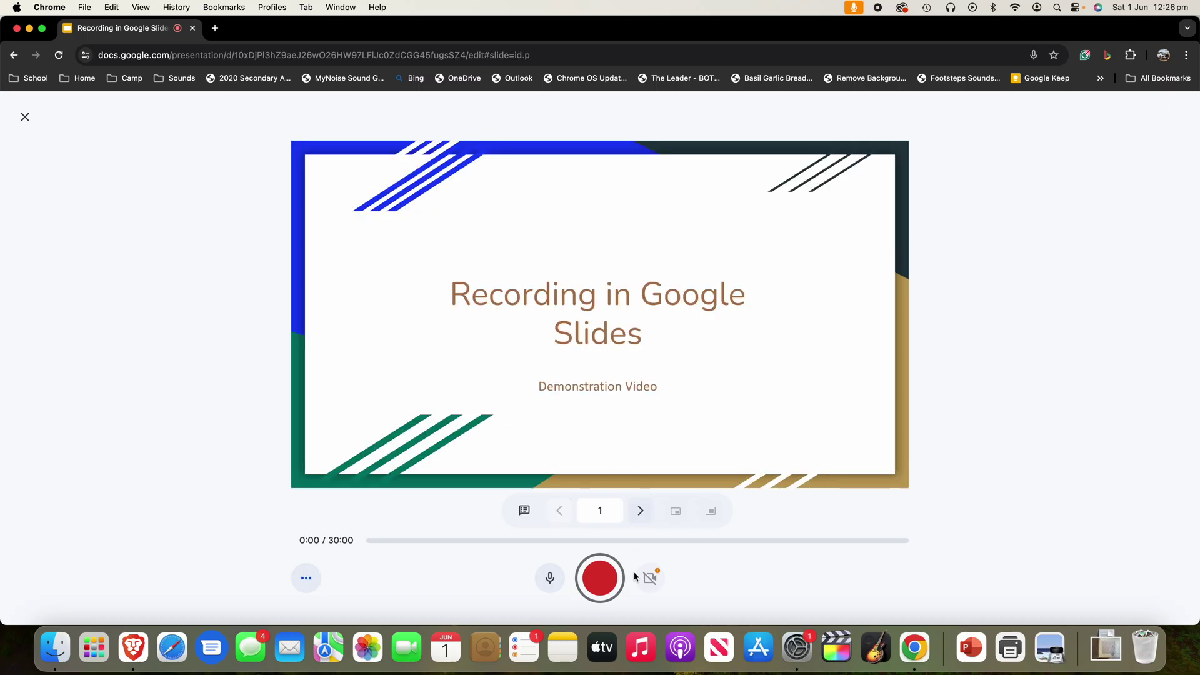
- Start recording this tab, step to slides 2 and 3, then back to the title slide
click(603, 582)
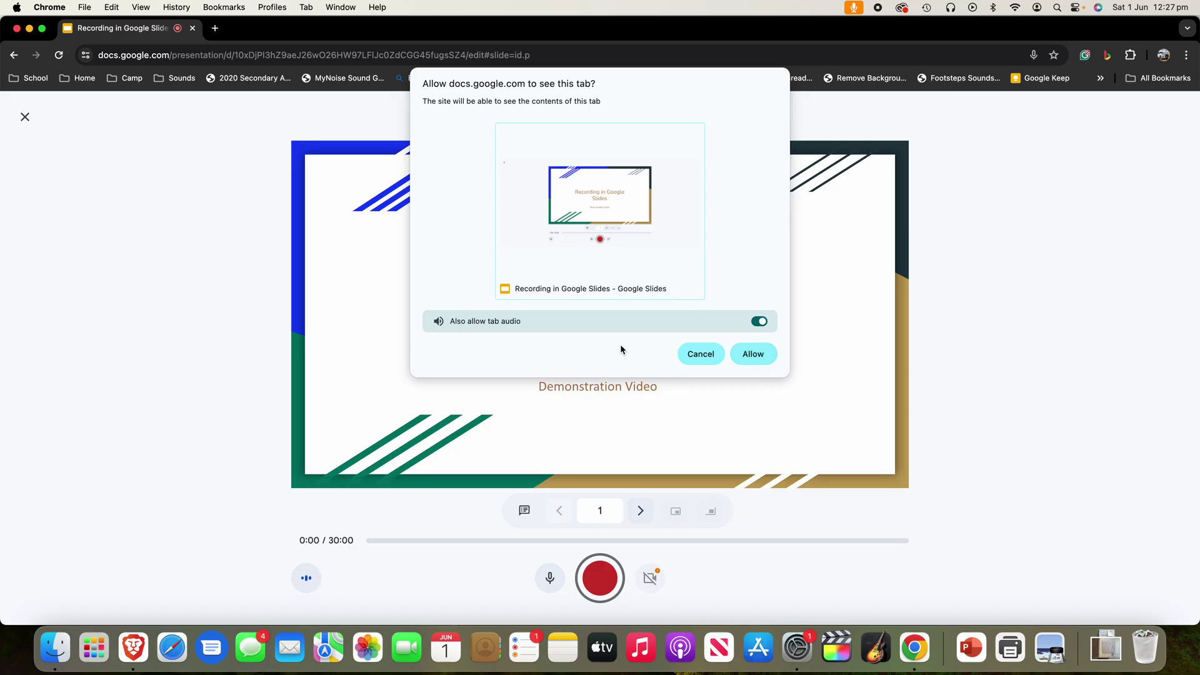
click(770, 359)
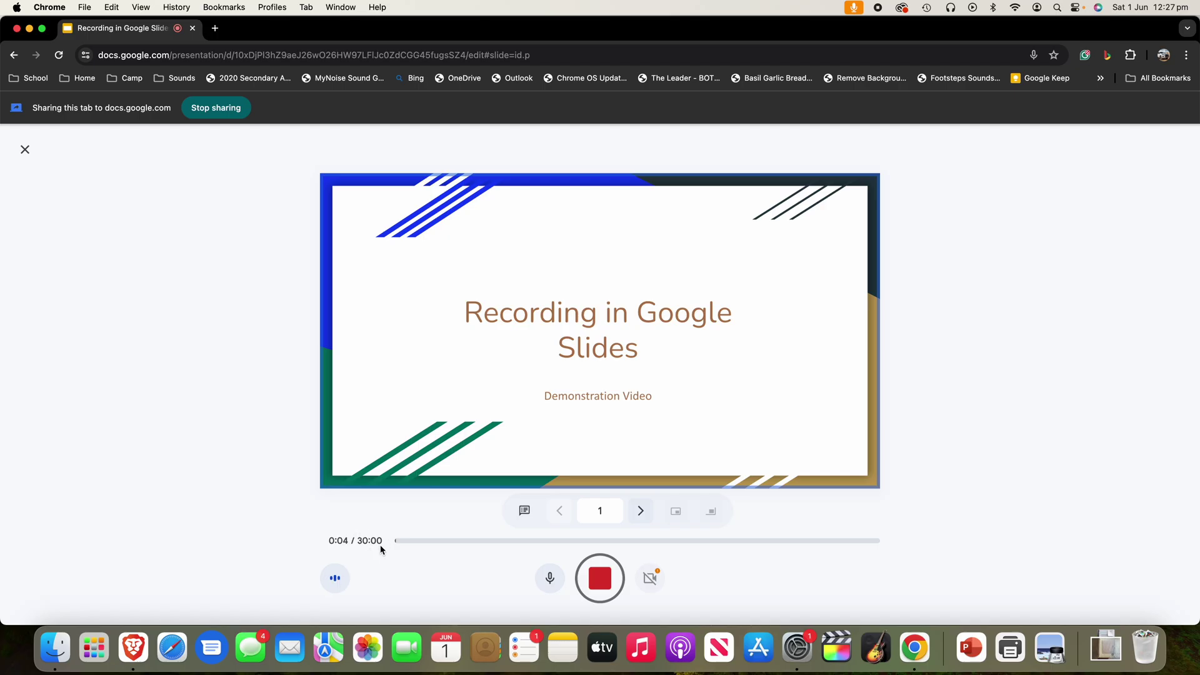
click(643, 514)
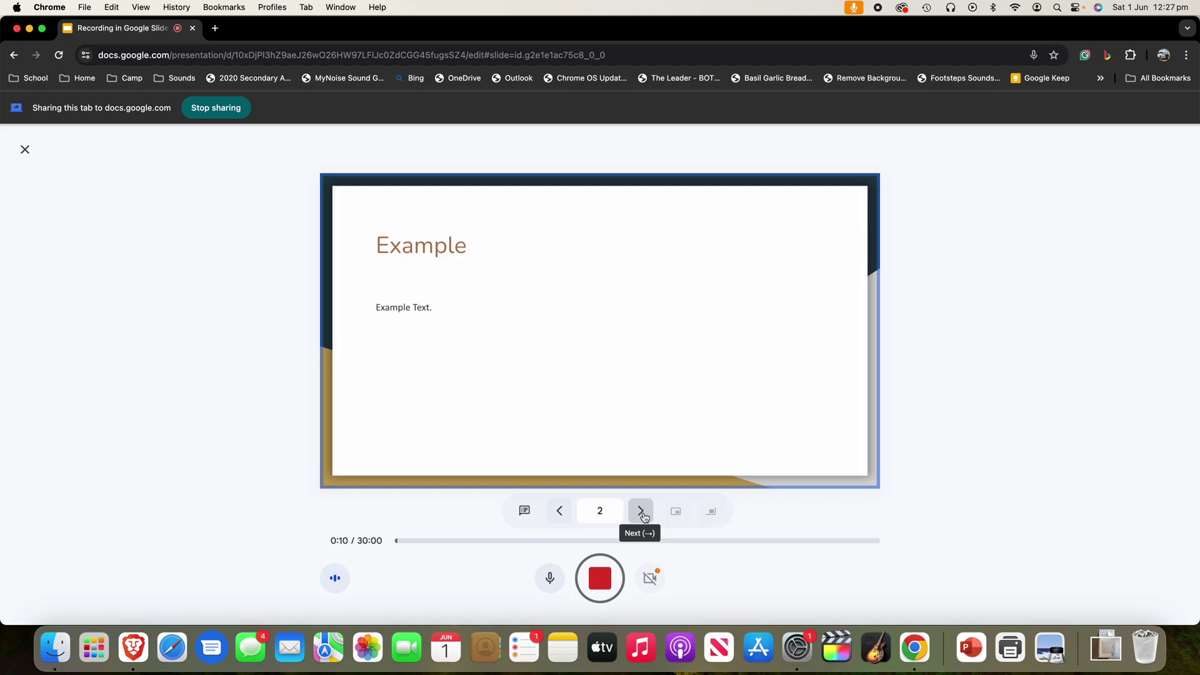
click(651, 518)
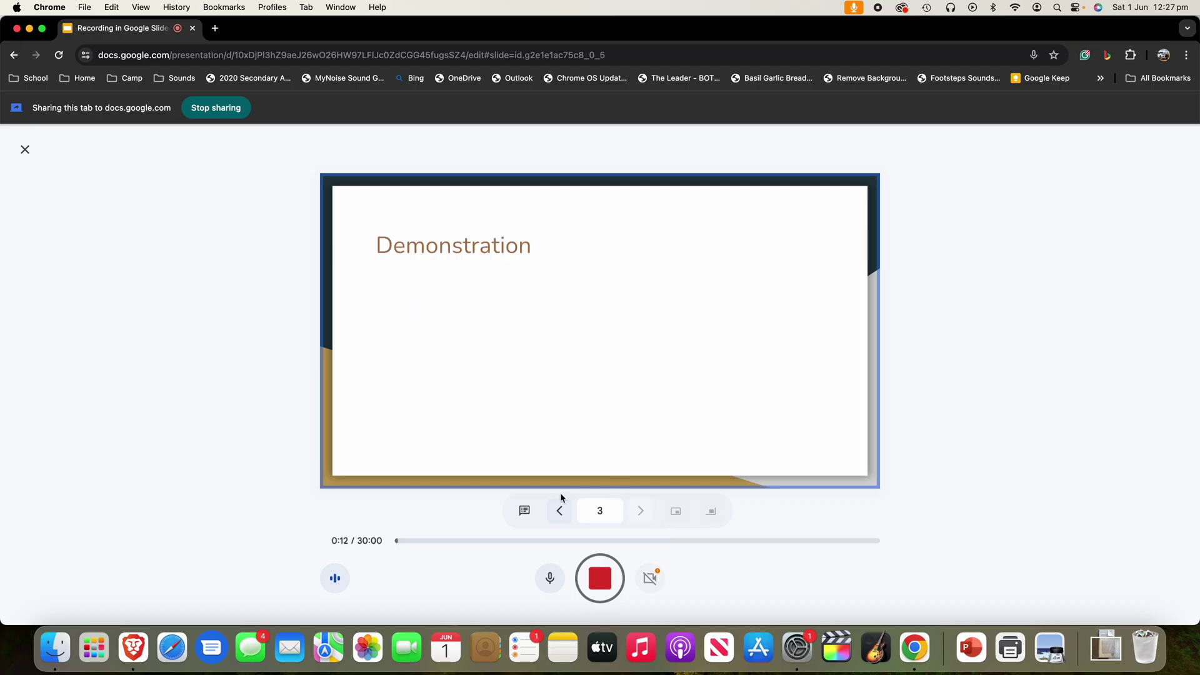
click(560, 511)
click(560, 511)
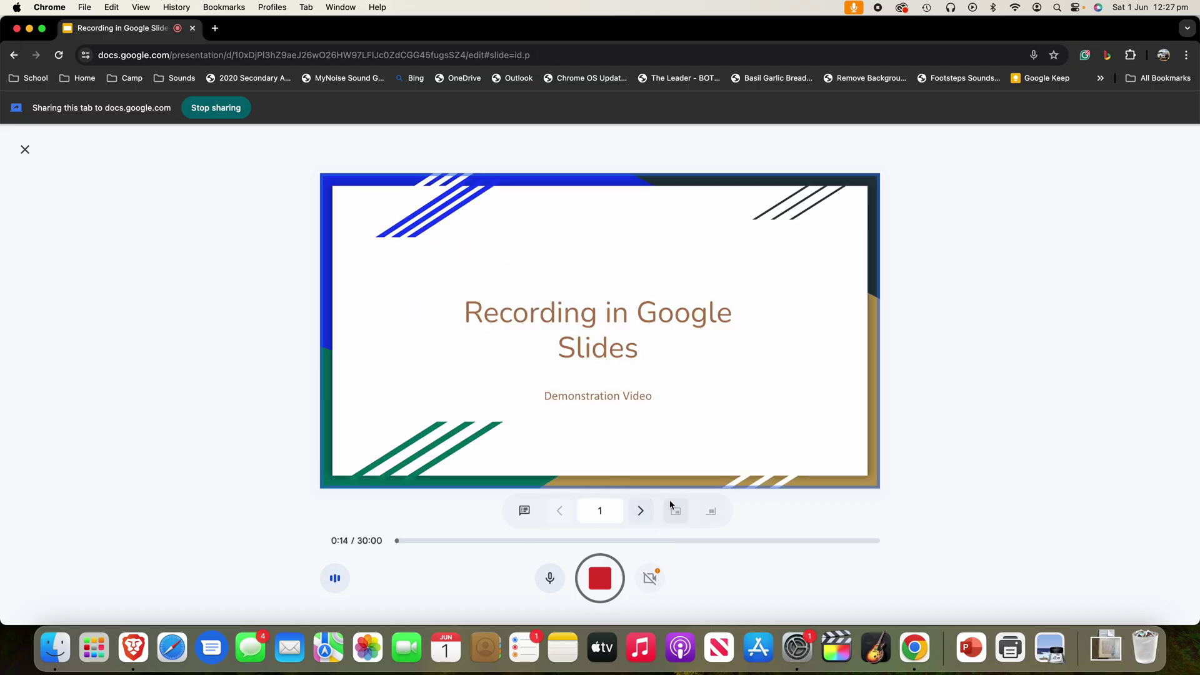
- Open and close presenter view, then go forward to Demonstration and back to the title slide
click(514, 513)
click(13, 33)
mouse_move(179, 32)
click(642, 513)
click(641, 510)
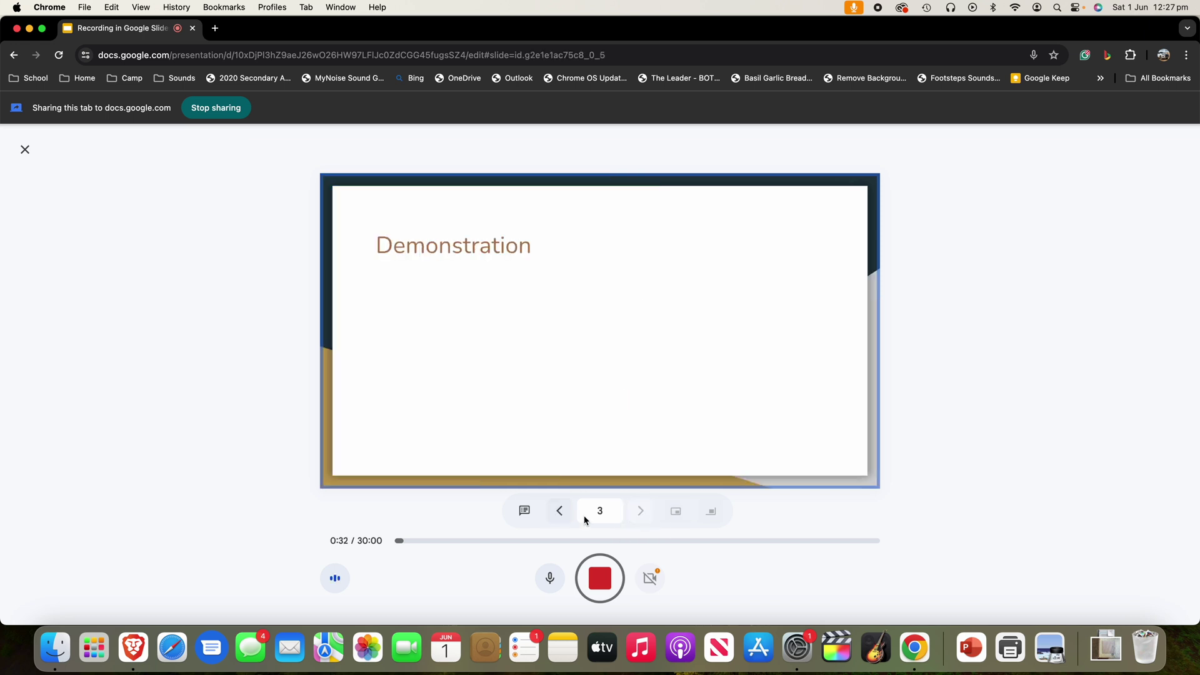
click(561, 513)
click(560, 513)
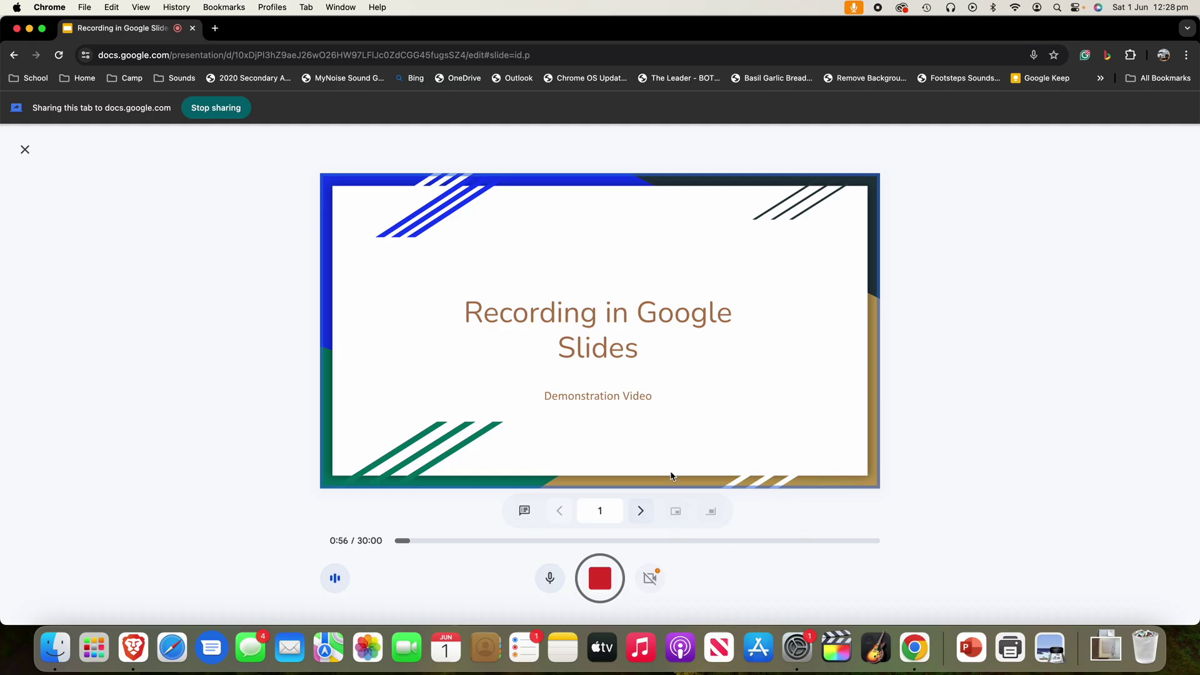
- Advance again to the Demonstration slide and step back toward the title slide
click(641, 510)
click(640, 511)
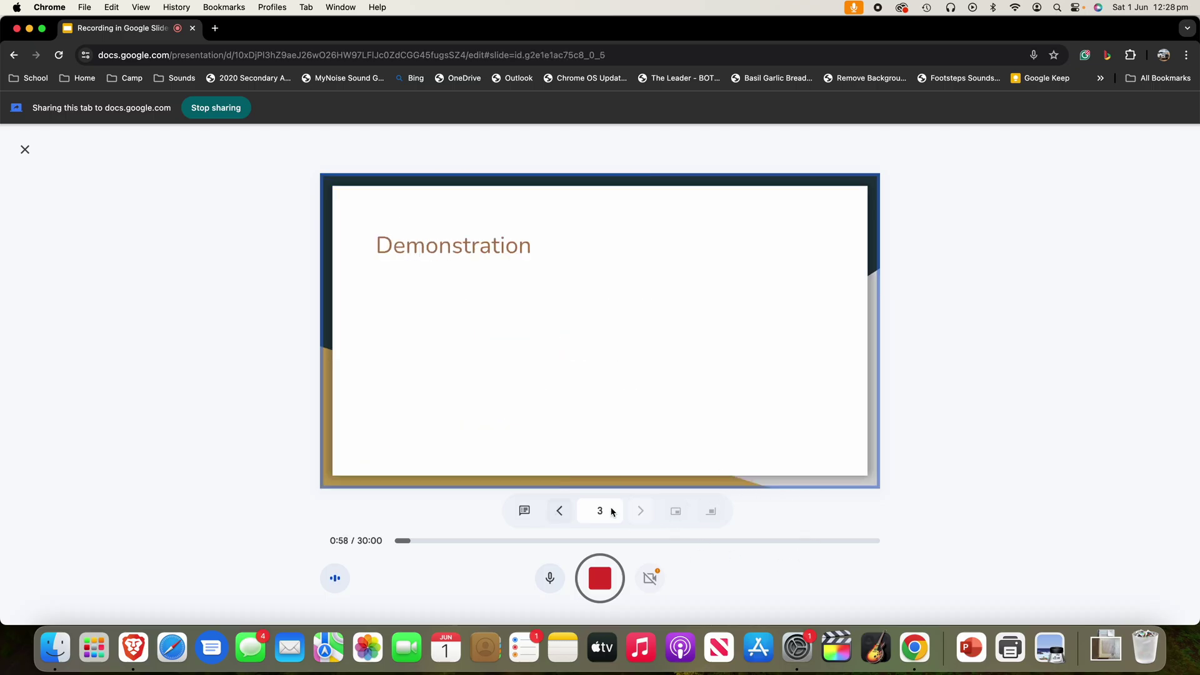
click(560, 510)
click(560, 510)
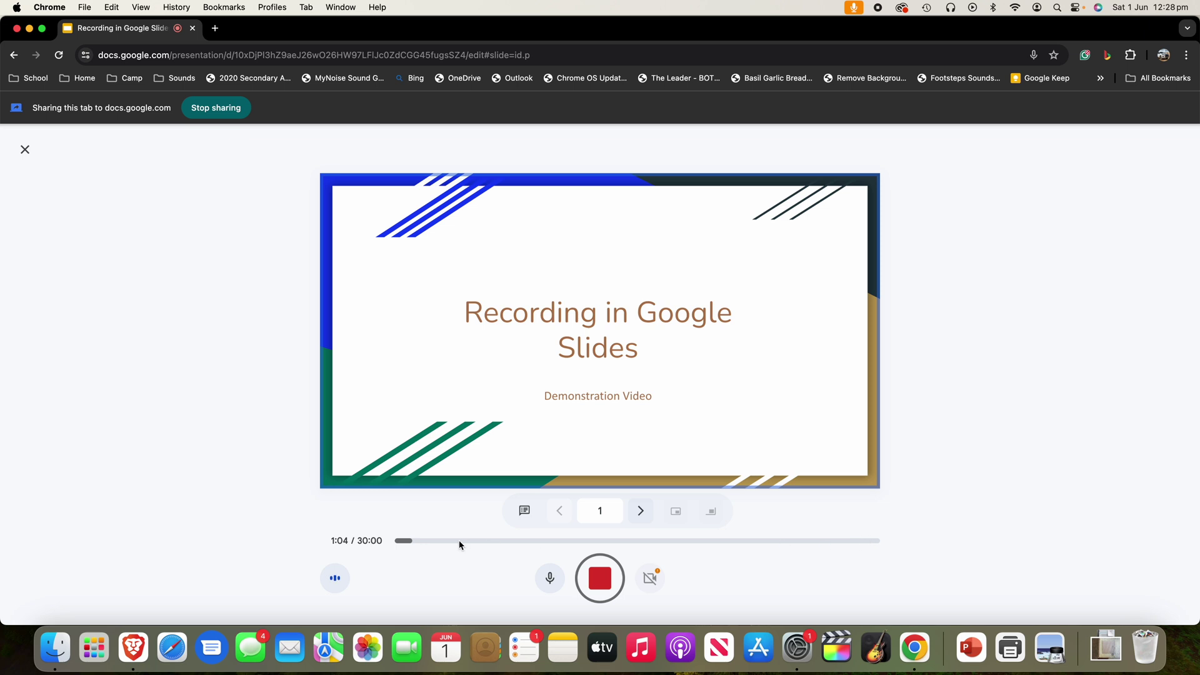
- Stop the 1:05 recording and save it to Drive
click(602, 573)
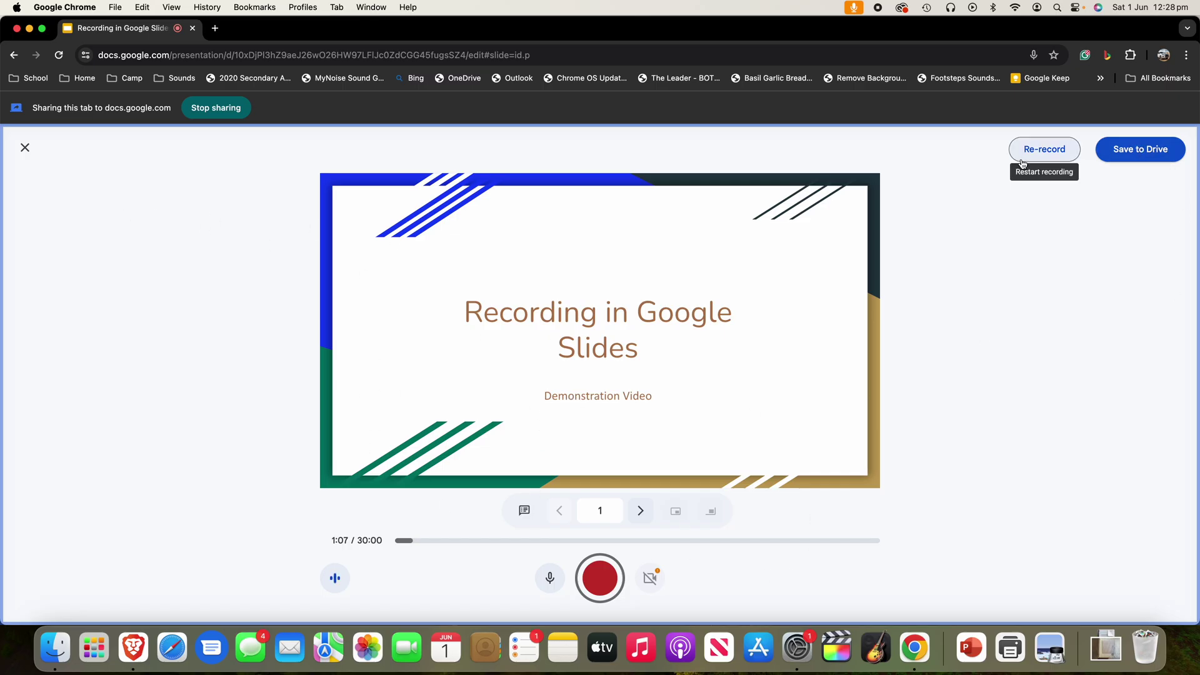
click(1134, 151)
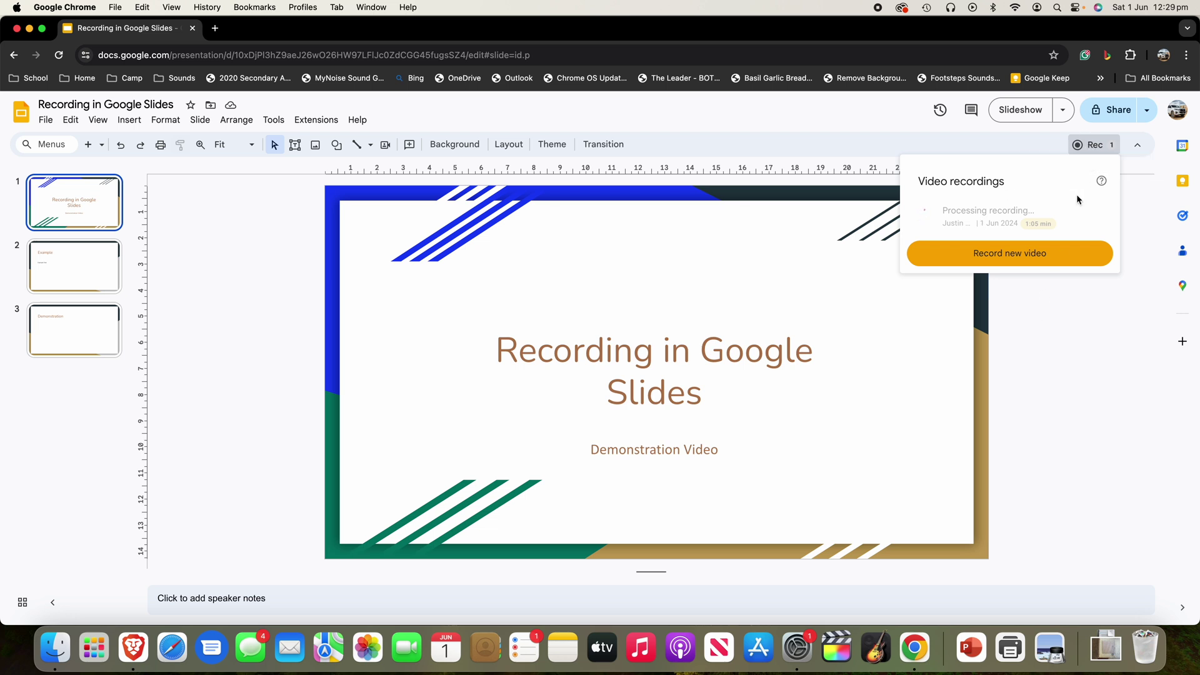
- Reopen the Video recordings list, check the ⋮ menu, and play Recording in Google Slides-1 in Drive
click(1060, 319)
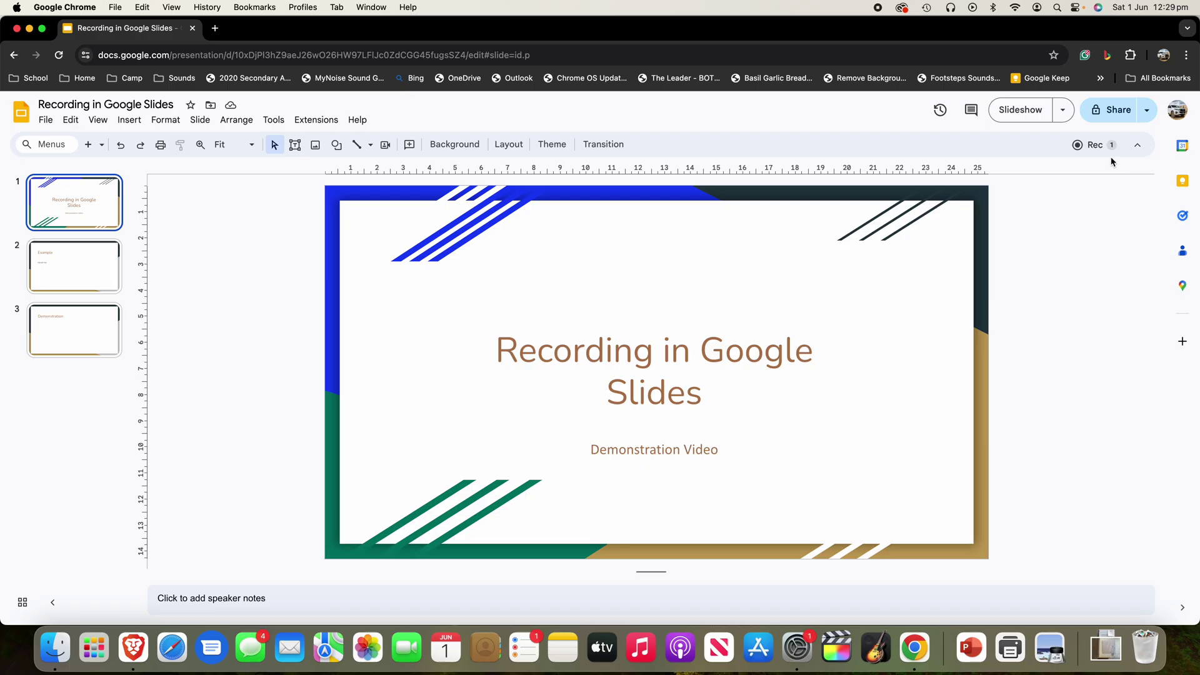
click(1104, 149)
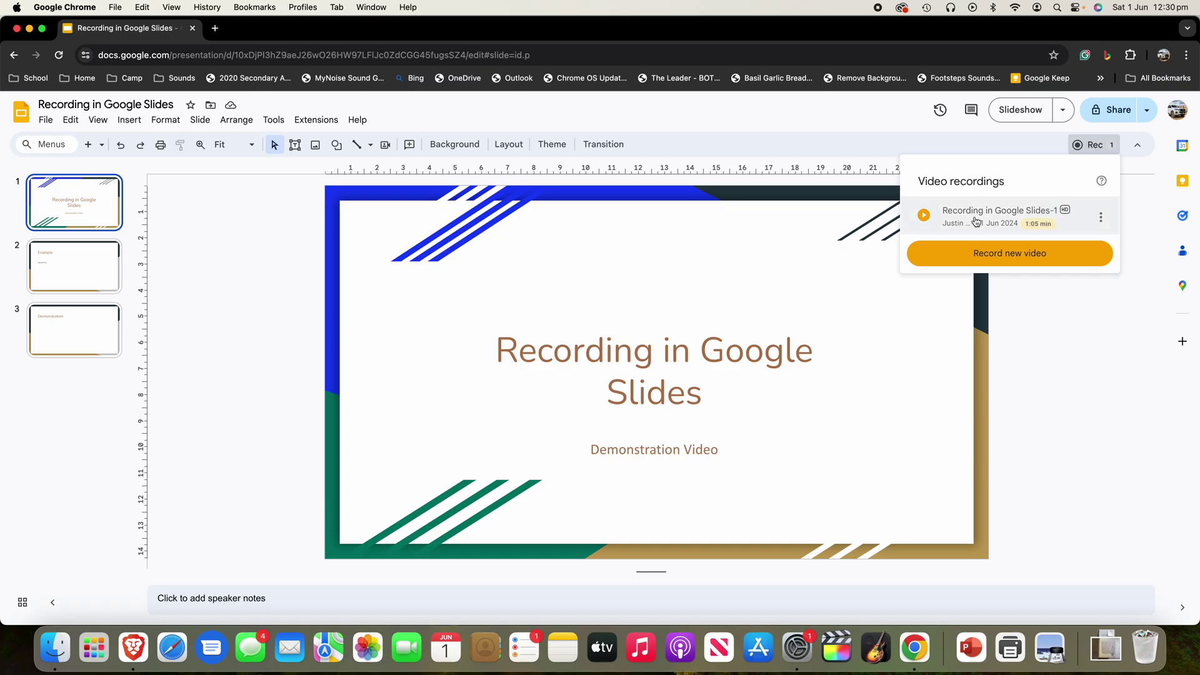
click(1100, 218)
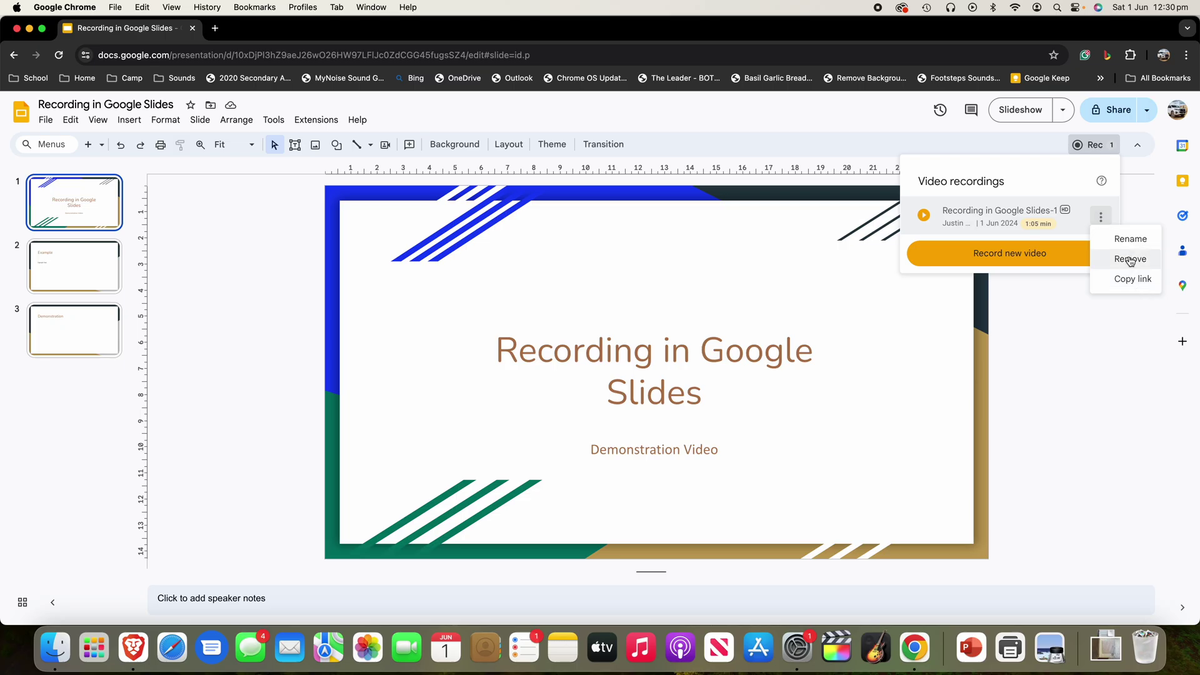
click(924, 216)
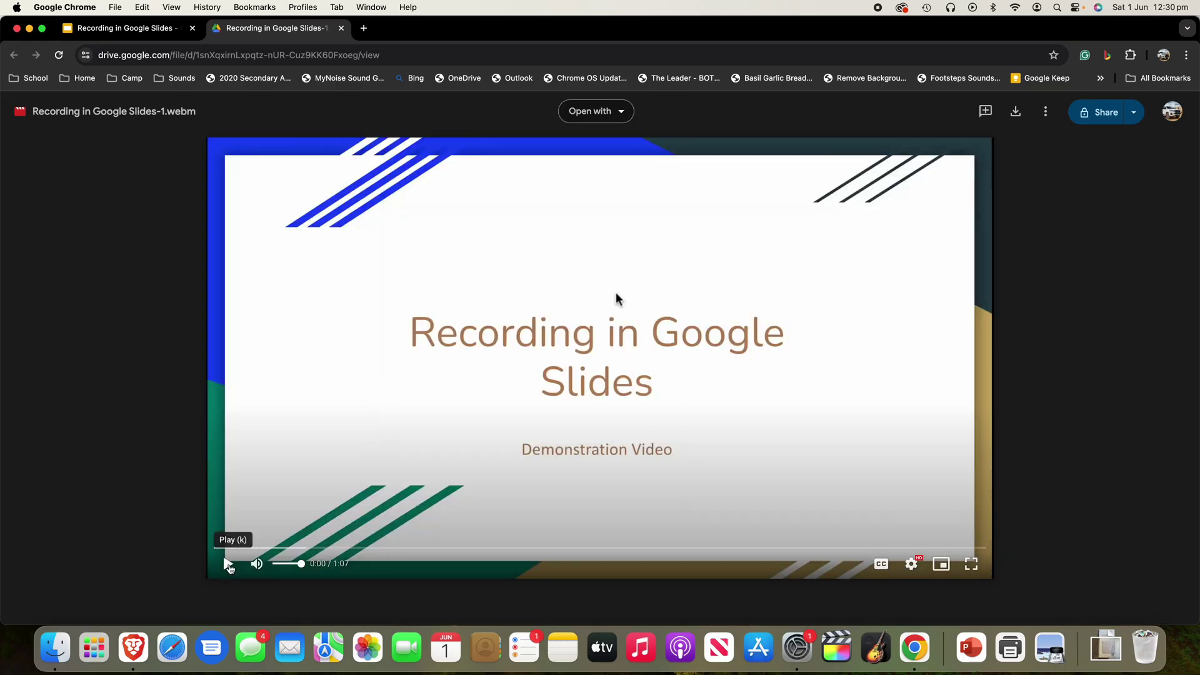
- Mute the video, skip to 0:12, check Quality settings, pause at 0:37, and close the tab
click(257, 564)
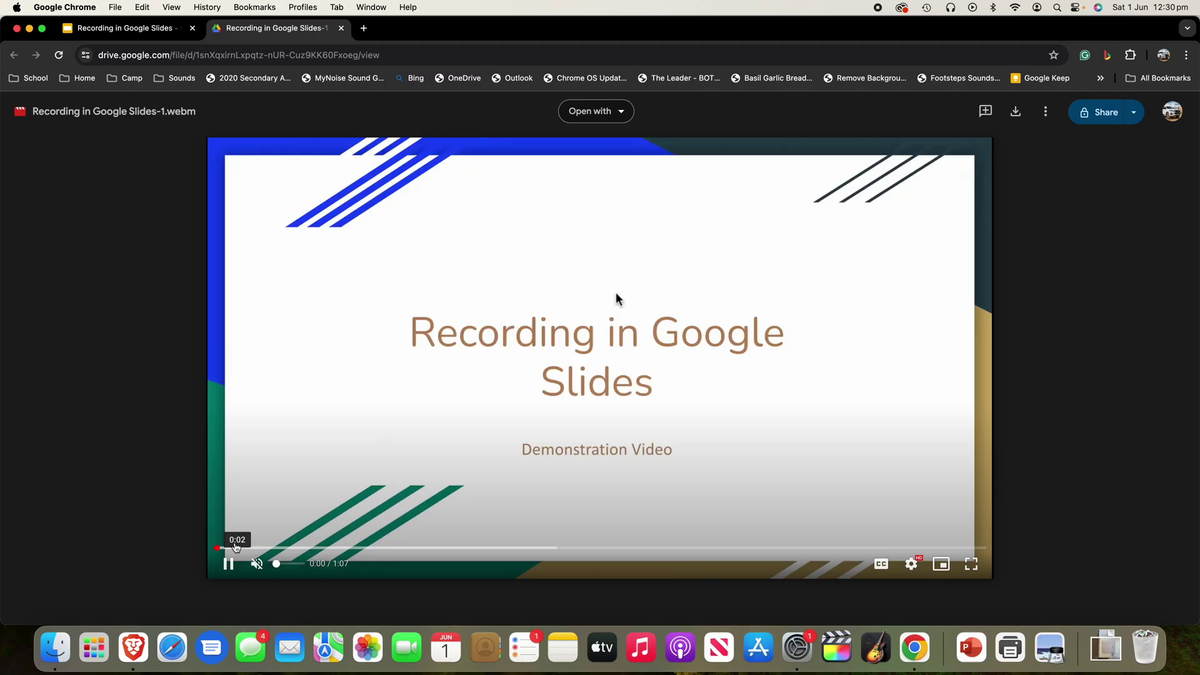
mouse_move(232, 548)
mouse_down()
mouse_move(549, 548)
mouse_move(253, 548)
mouse_up()
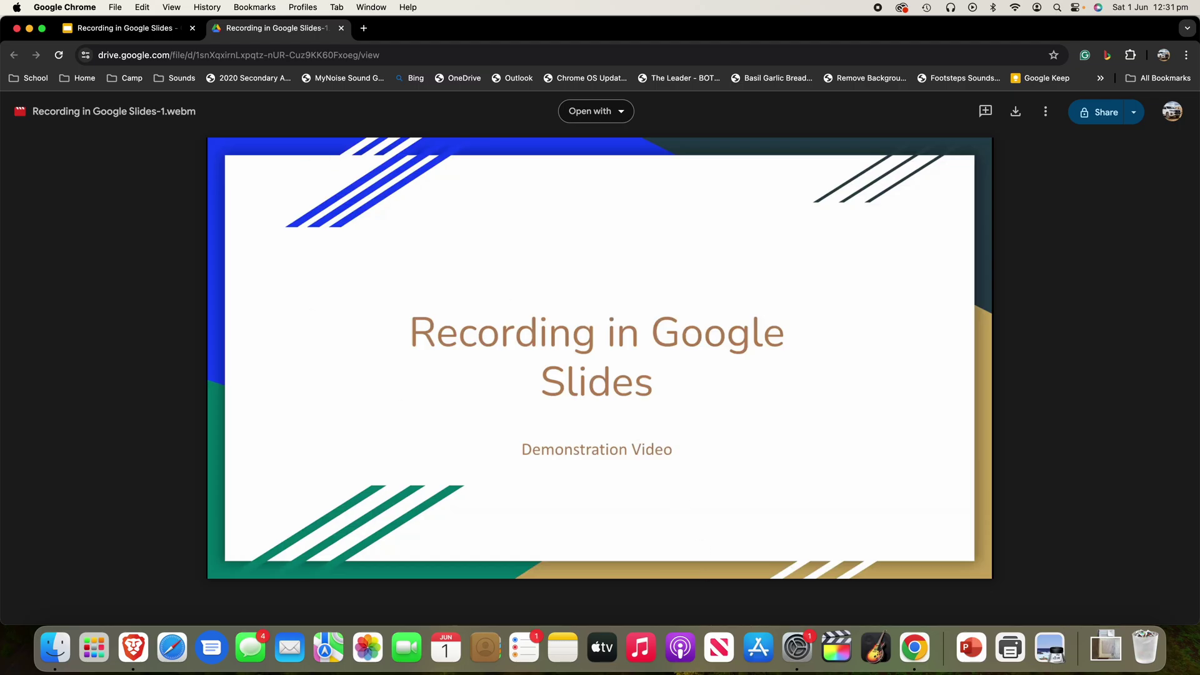
mouse_move(489, 414)
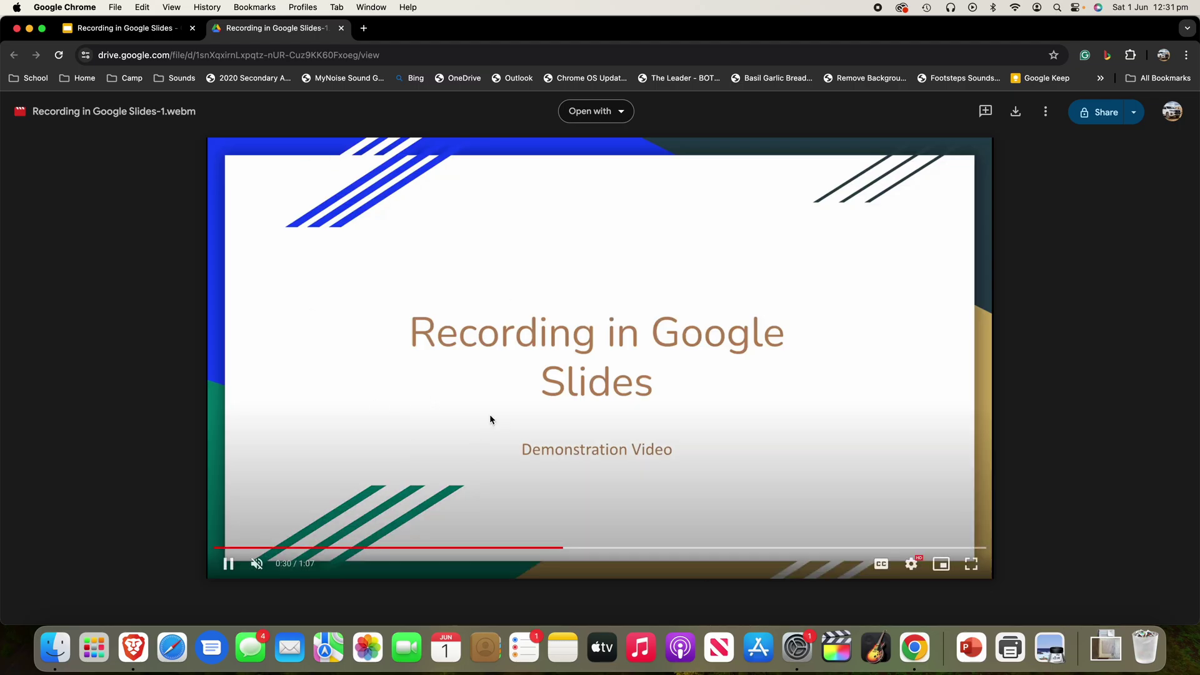
click(911, 563)
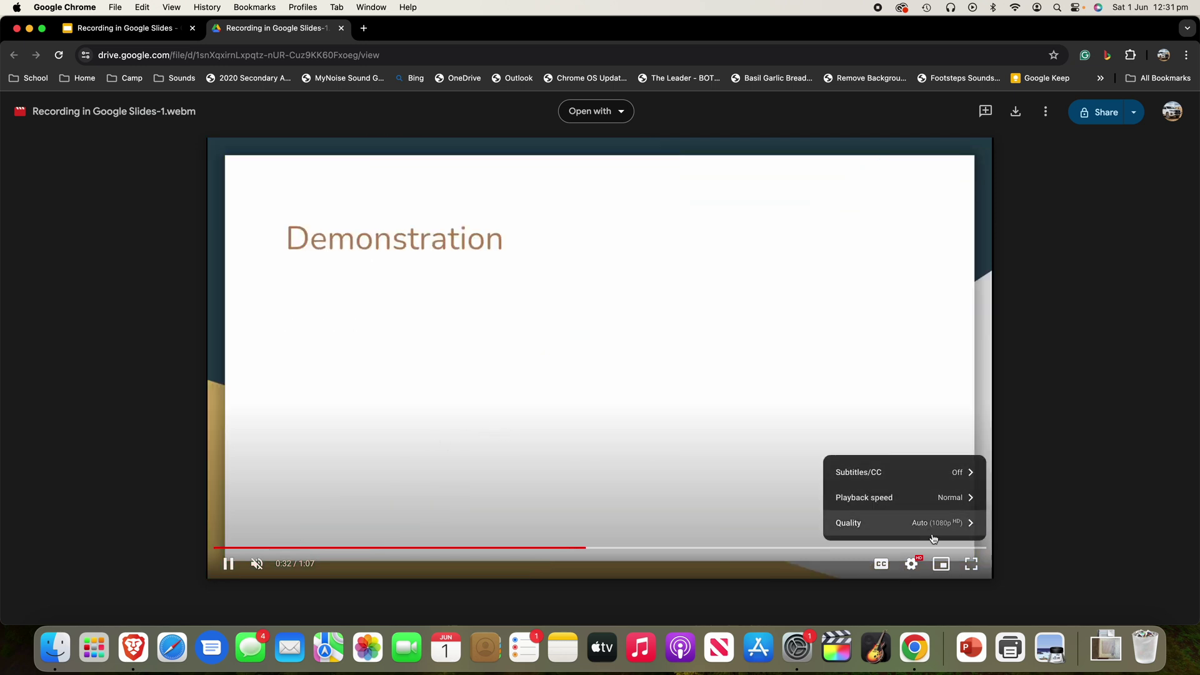
click(906, 521)
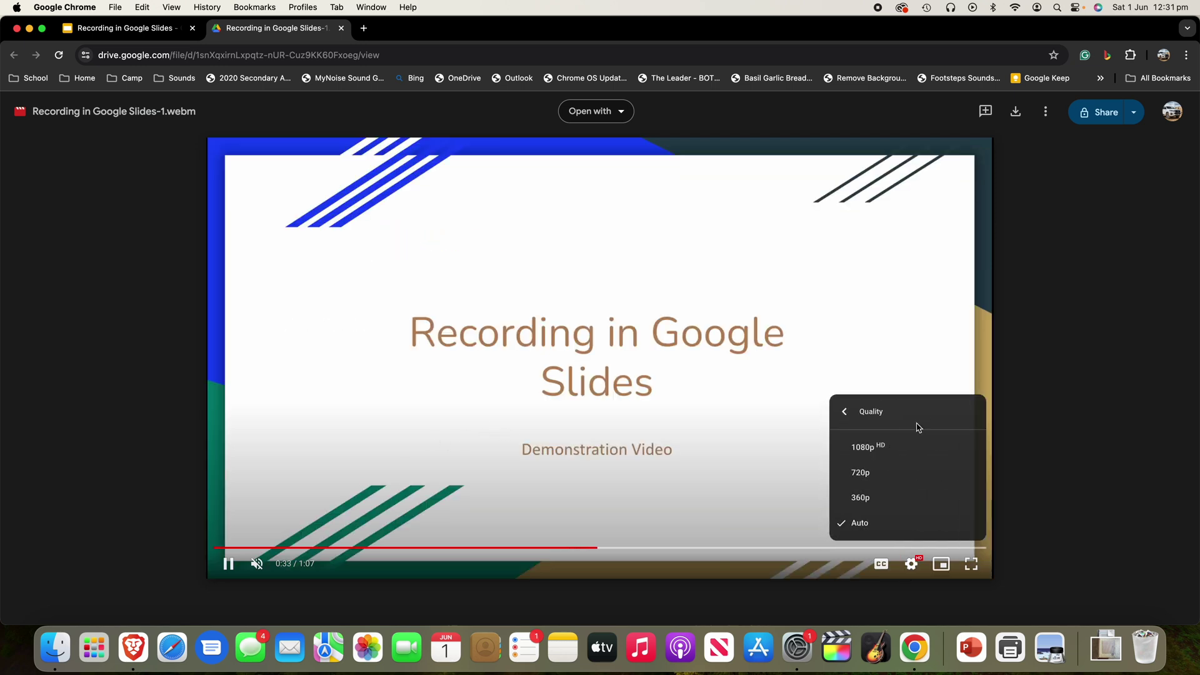
click(844, 411)
click(909, 563)
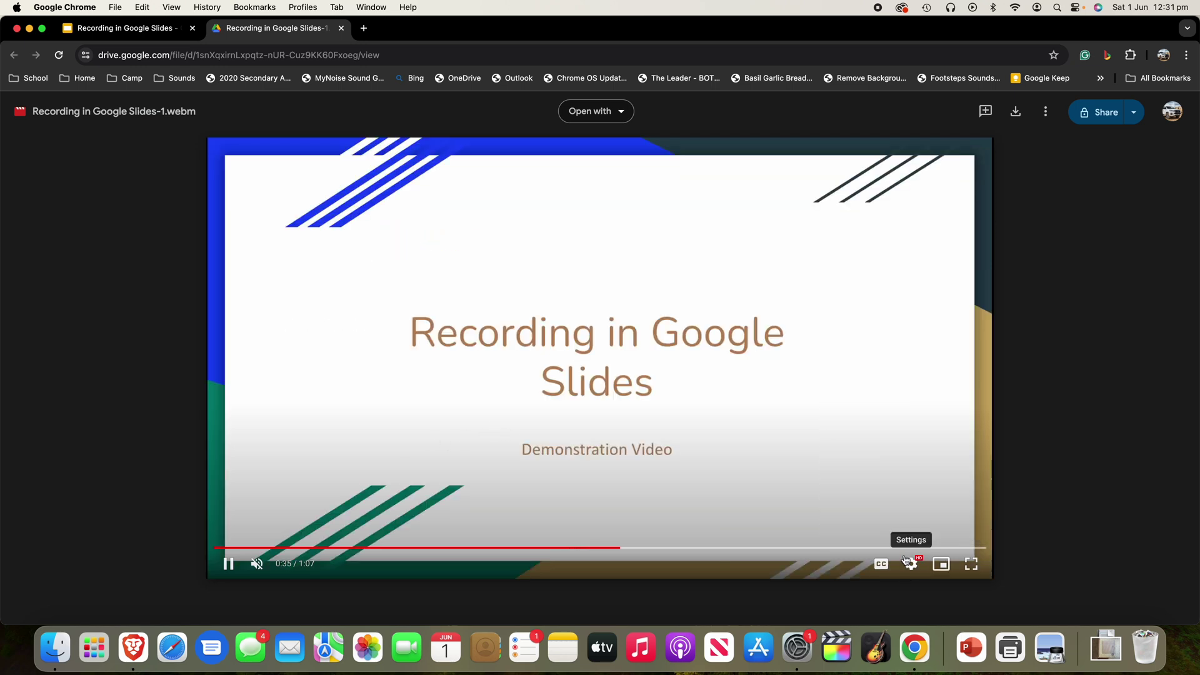
click(228, 562)
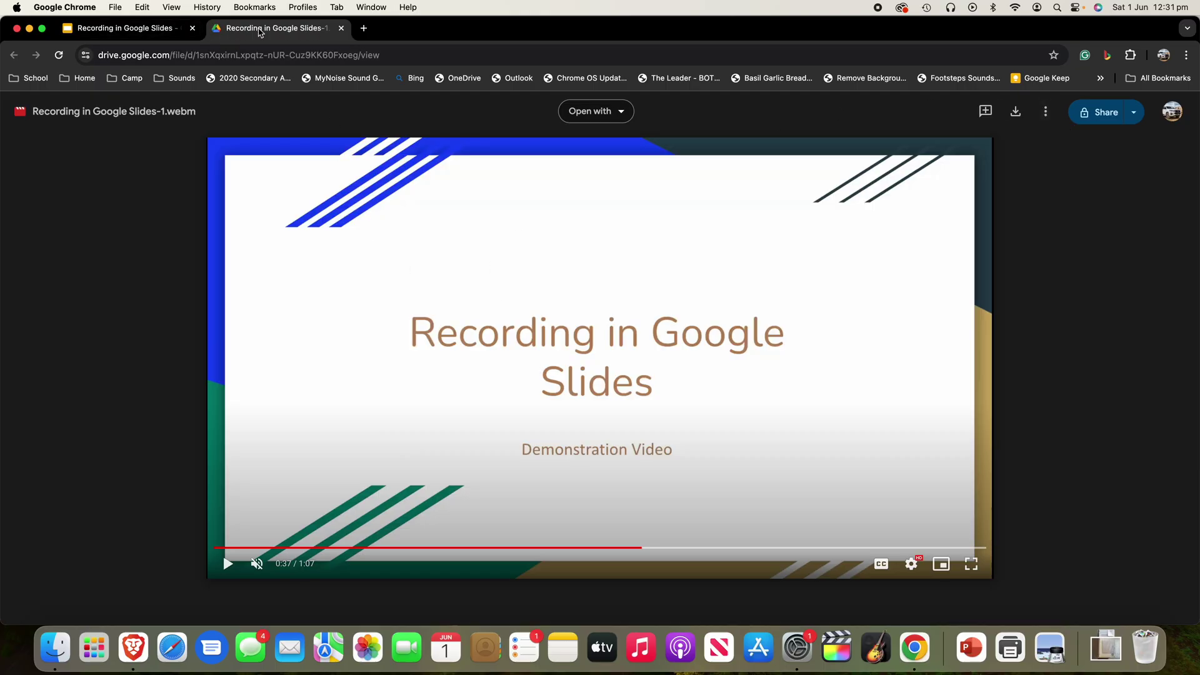
click(341, 28)
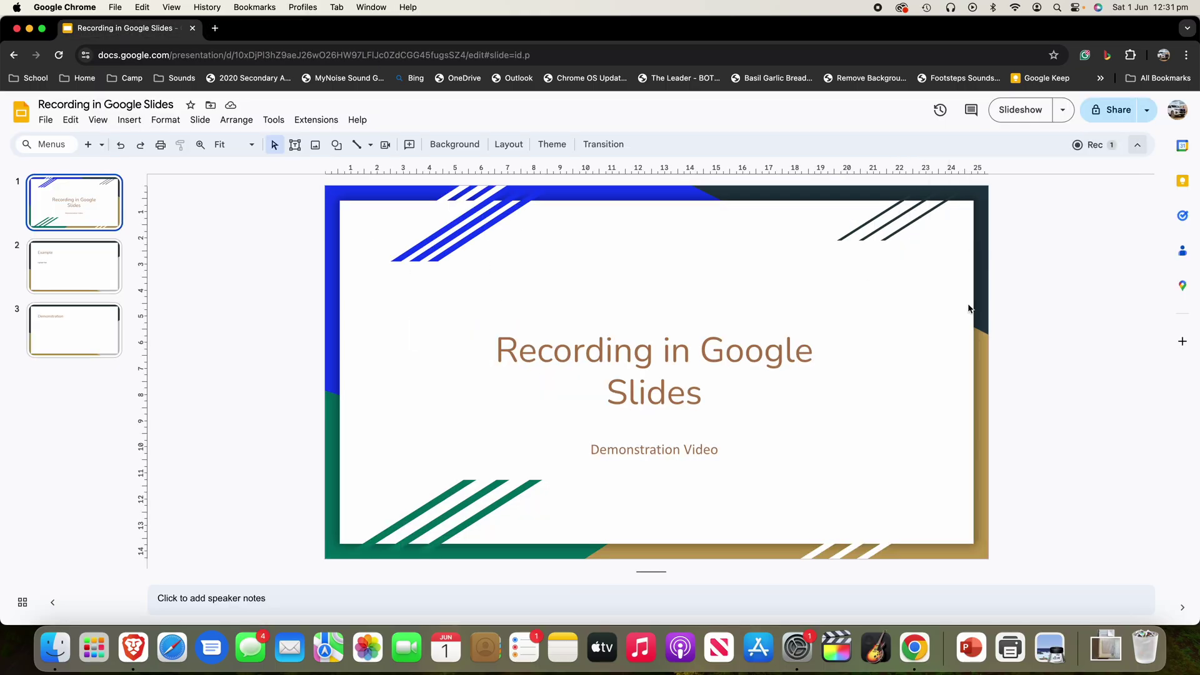
- From the Rec panel, open and dismiss the ⋮ menu, then open Recording in Google Slides-1.webm
click(1099, 147)
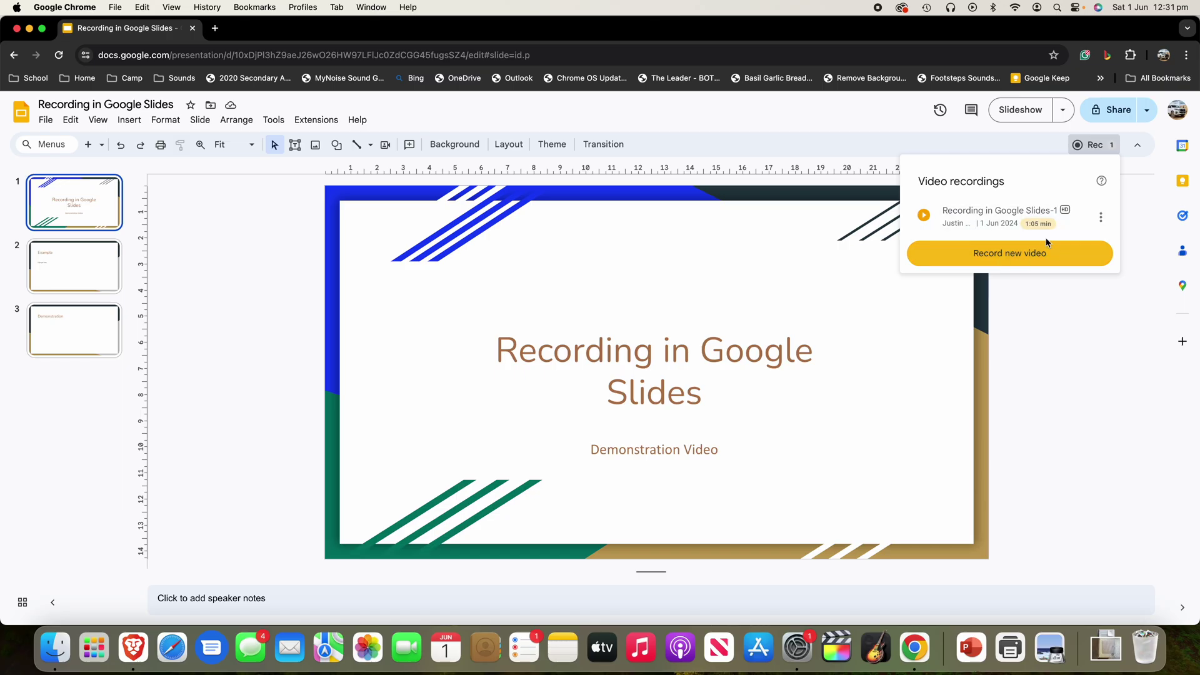
click(1015, 267)
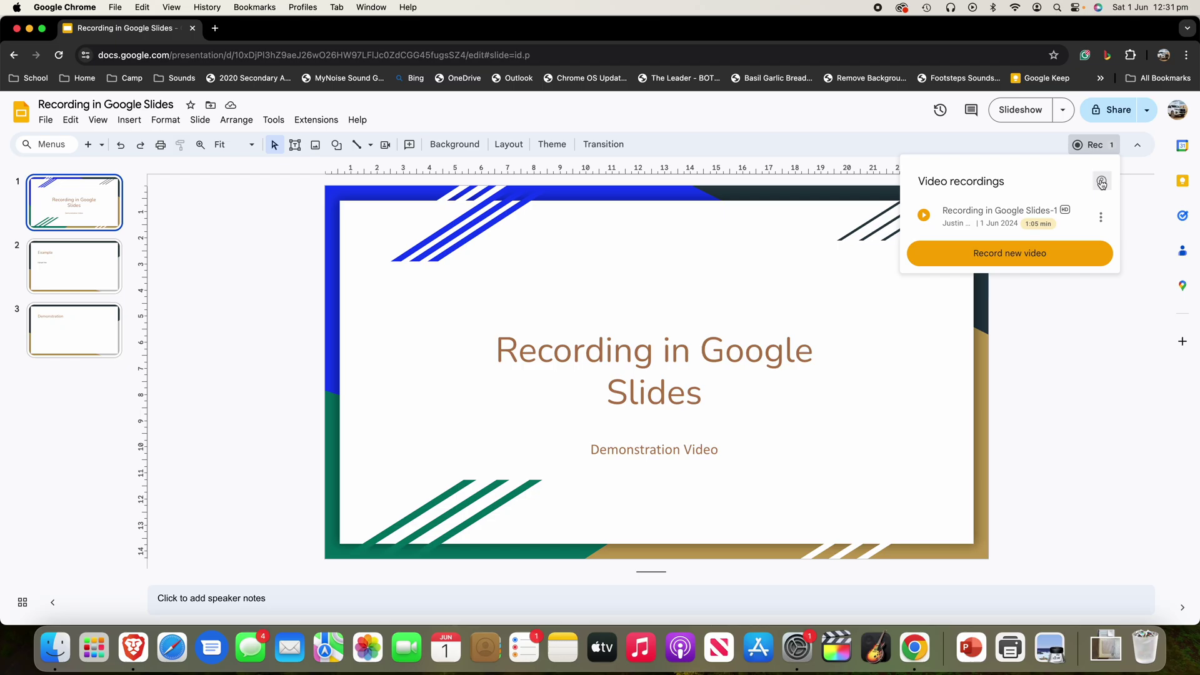
click(1100, 218)
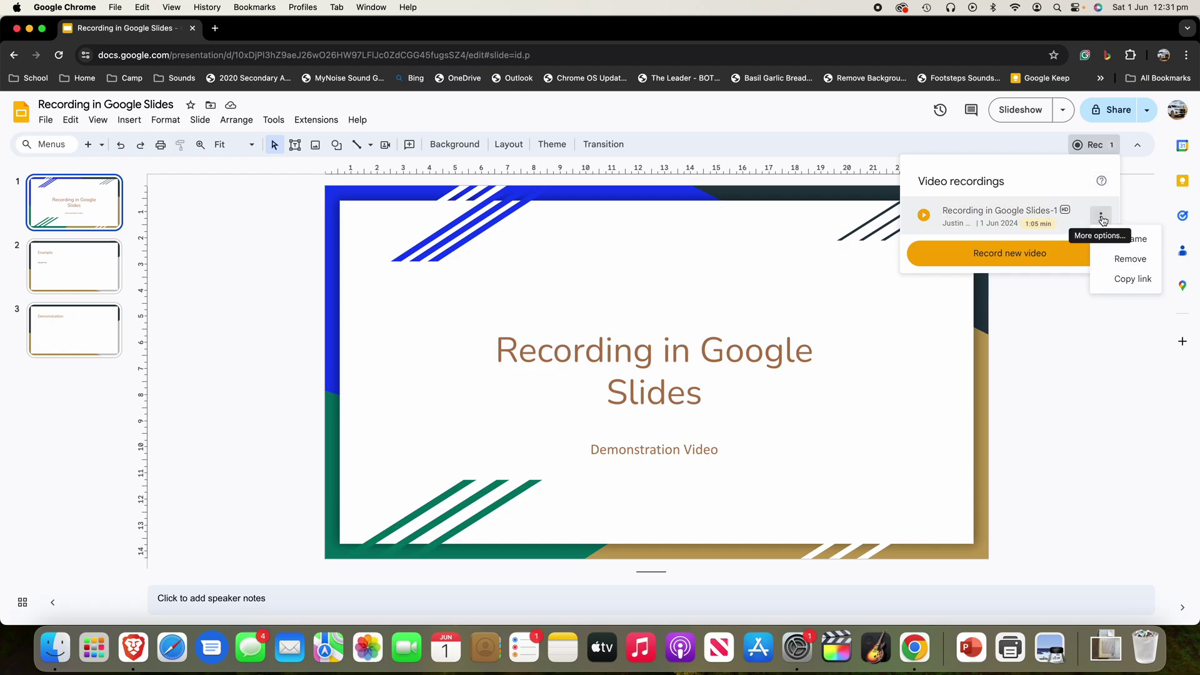
click(1100, 217)
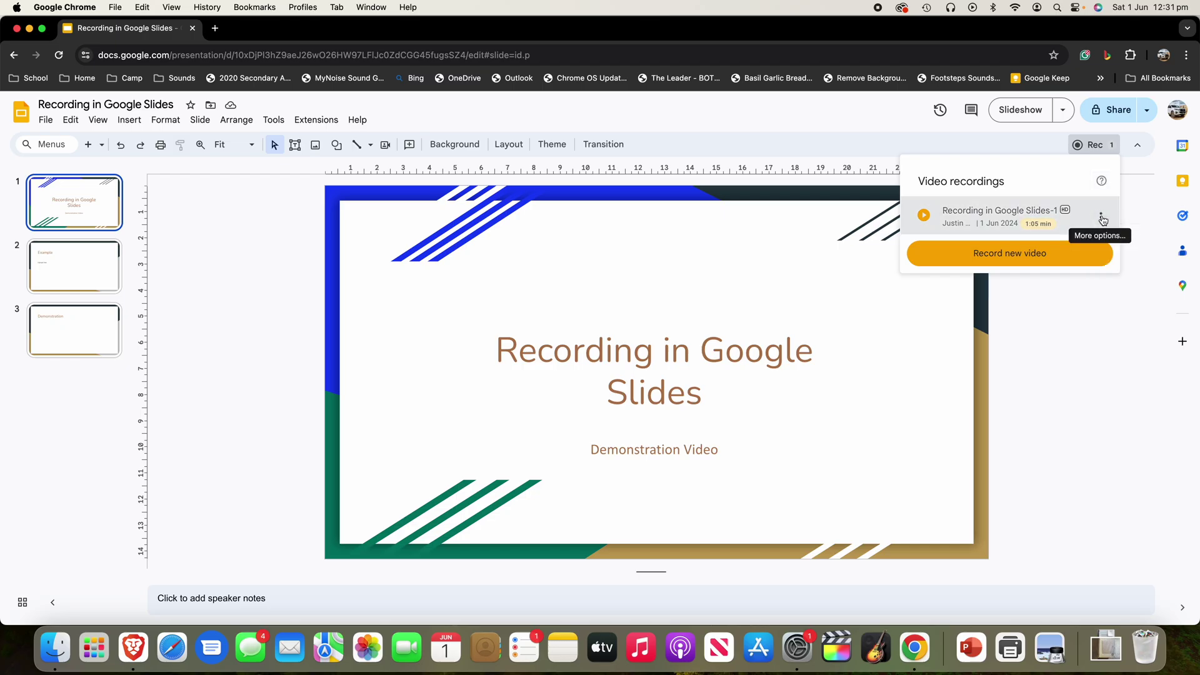
click(1000, 225)
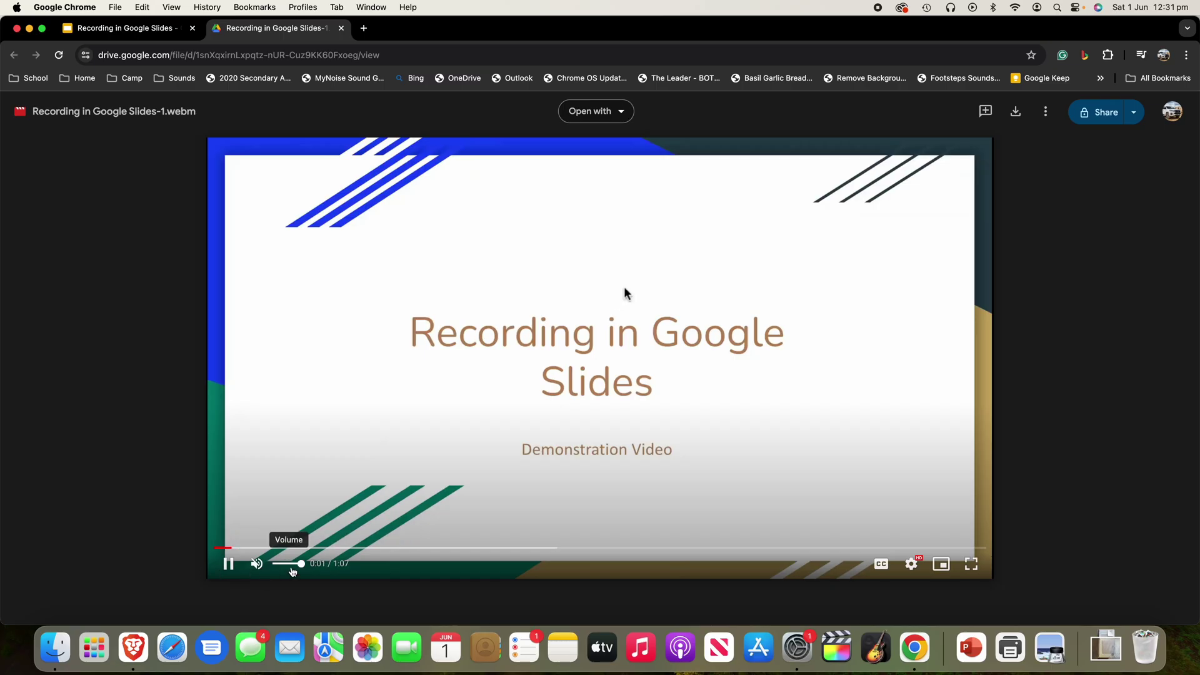
- Unmute the Drive recording, nudge the volume up then down, and pause playback at 0:07
click(301, 566)
key(XF86AudioRaiseVolume)
key(XF86AudioRaiseVolume)
key(XF86AudioRaiseVolume)
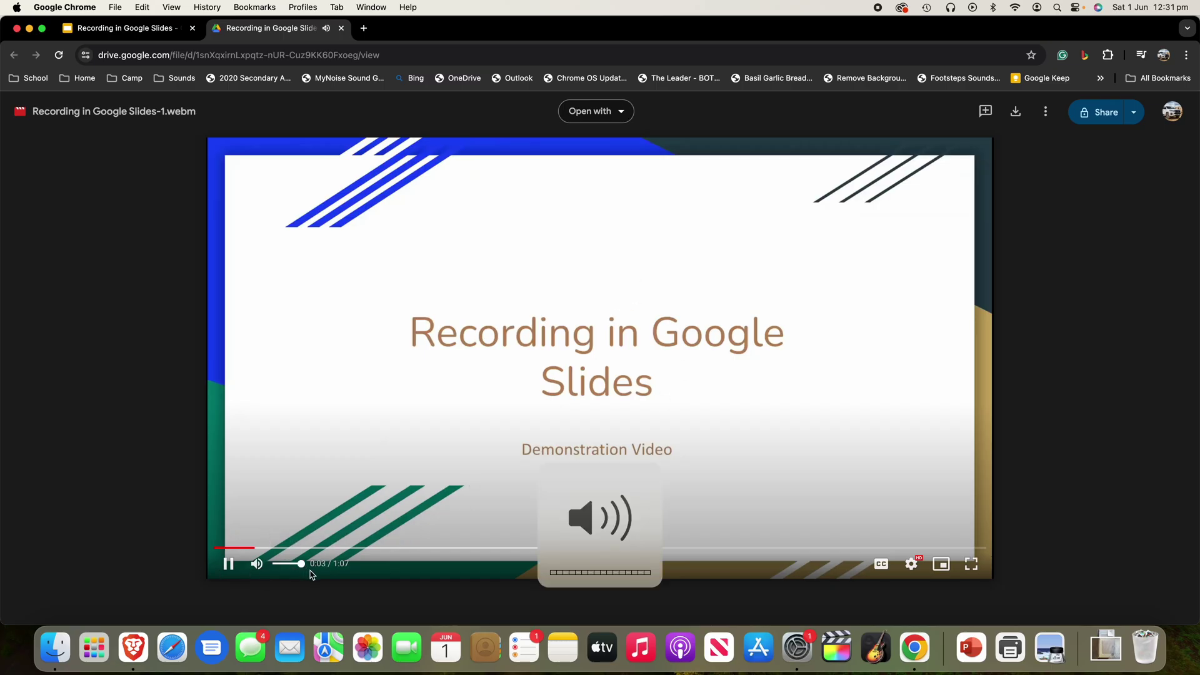
key(XF86AudioLowerVolume)
key(XF86AudioLowerVolume)
key(XF86AudioLowerVolume)
key(XF86AudioLowerVolume)
key(XF86AudioLowerVolume)
key(XF86AudioLowerVolume)
click(228, 564)
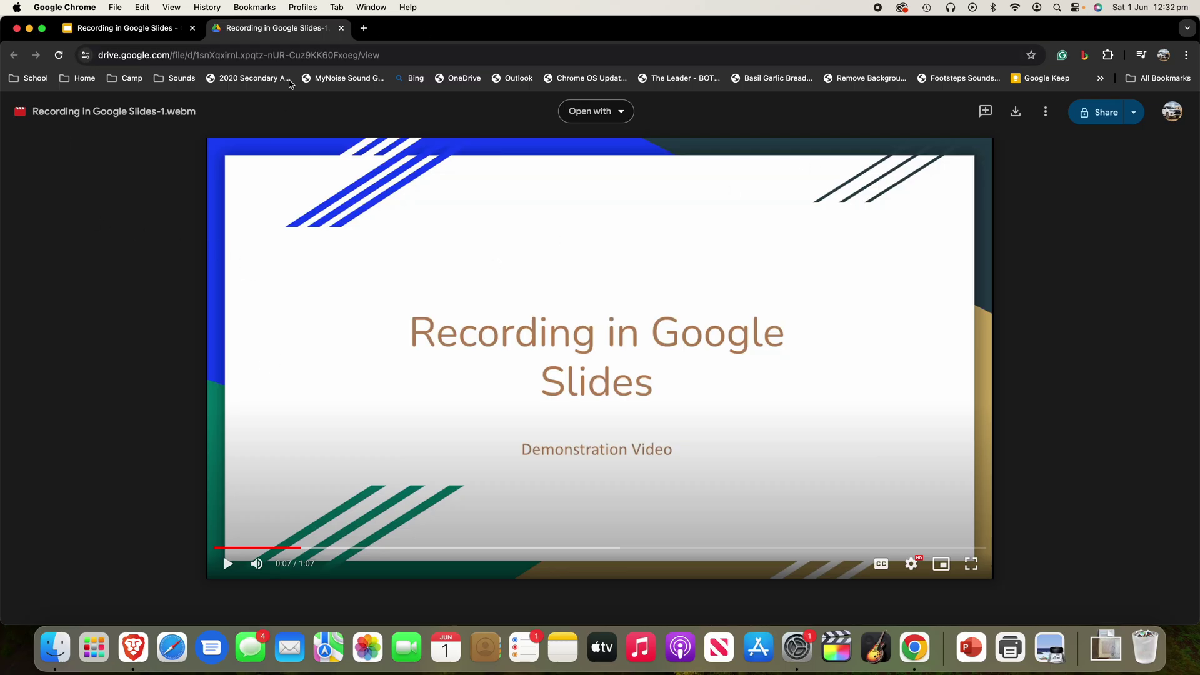
click(341, 28)
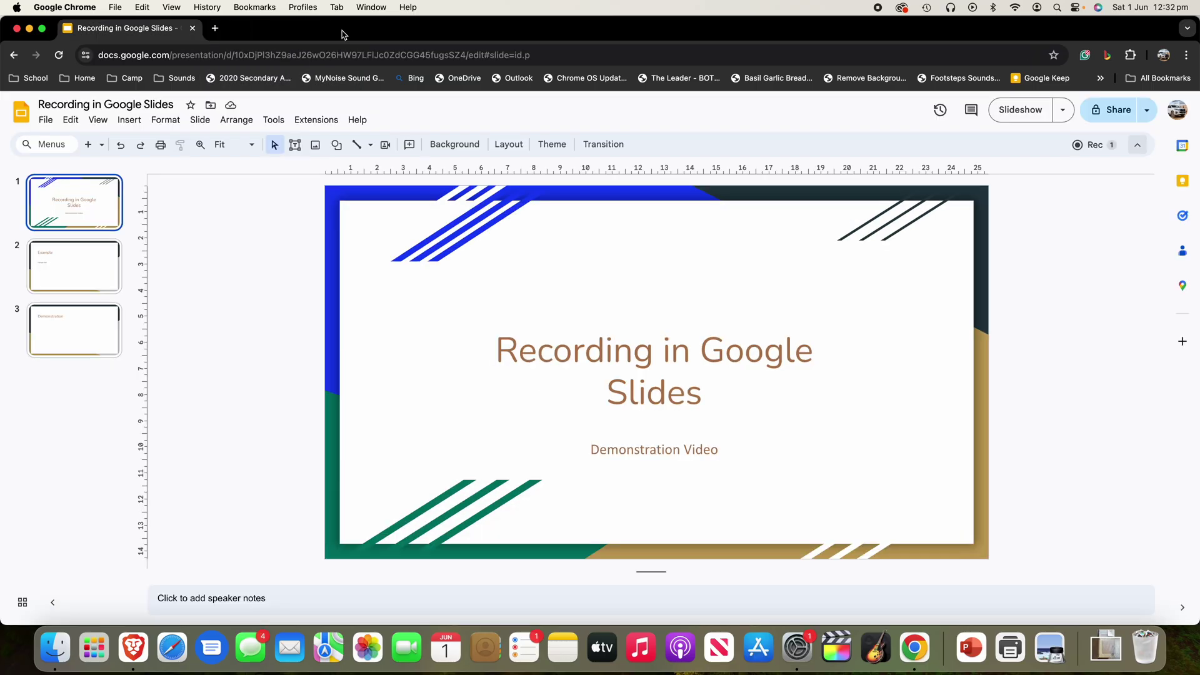